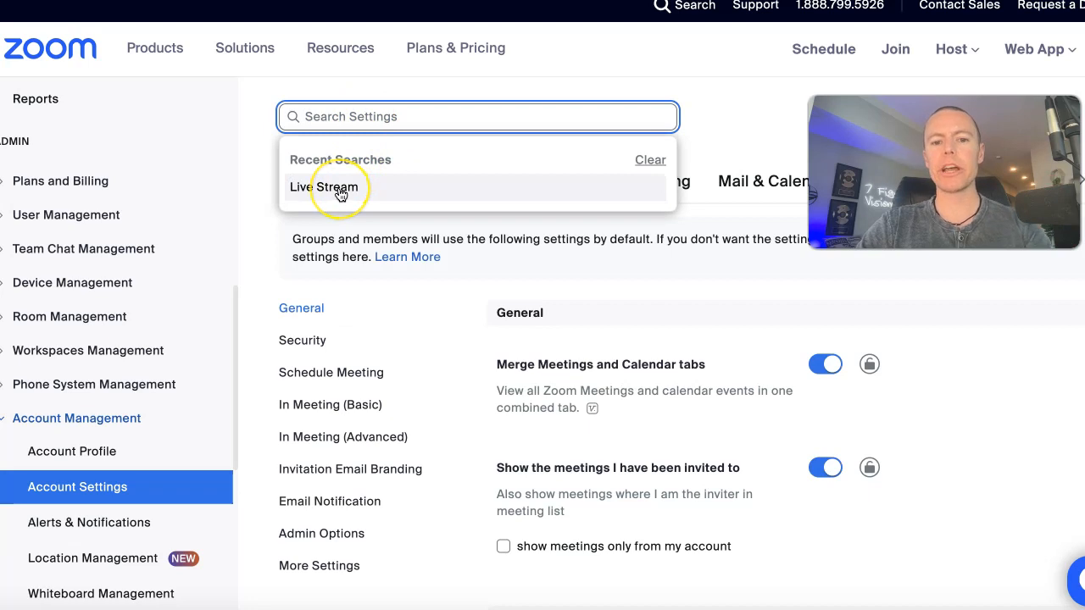
Find the live stream options in the Zoom account settings and keep Custom Live Streaming Service enabled for webinars.
{"action": "left_click", "coordinate": [341, 194]}
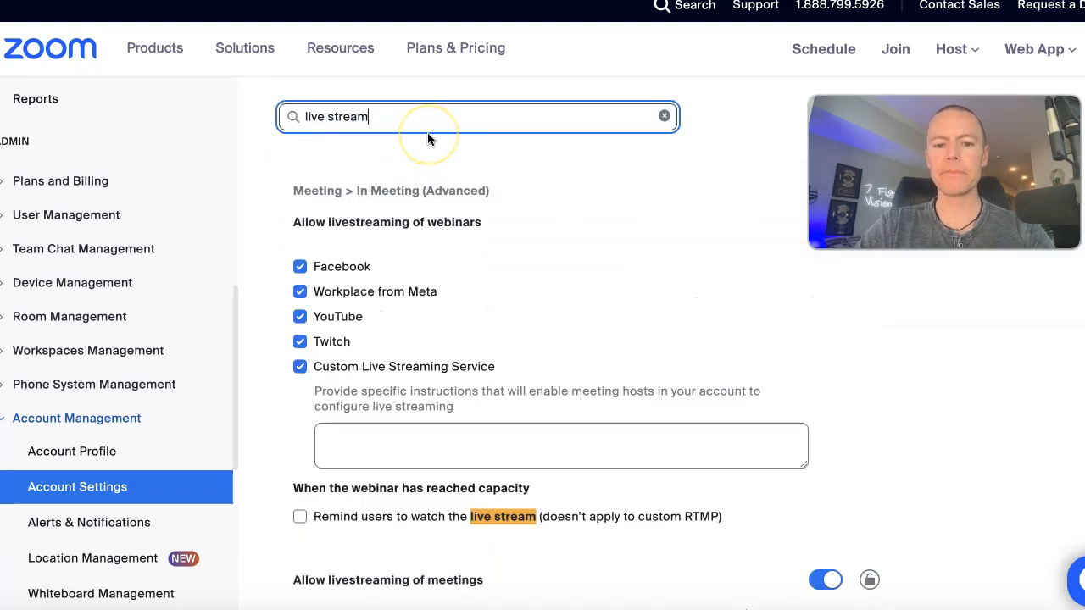
{"action": "left_click_drag", "start_coordinate": [292, 222], "coordinate": [466, 224]}
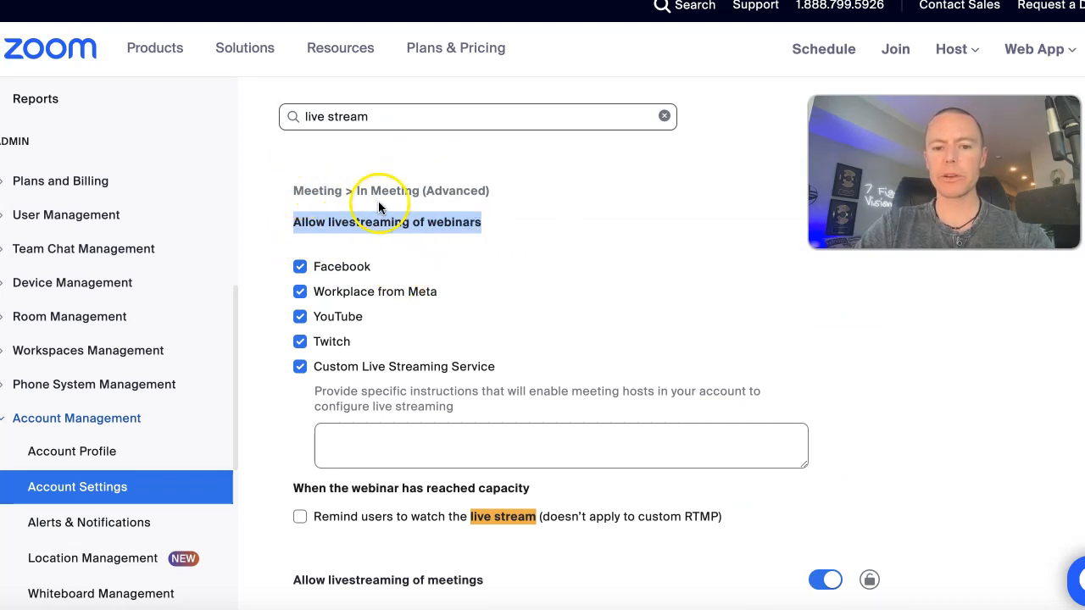
{"action": "left_click", "coordinate": [300, 366]}
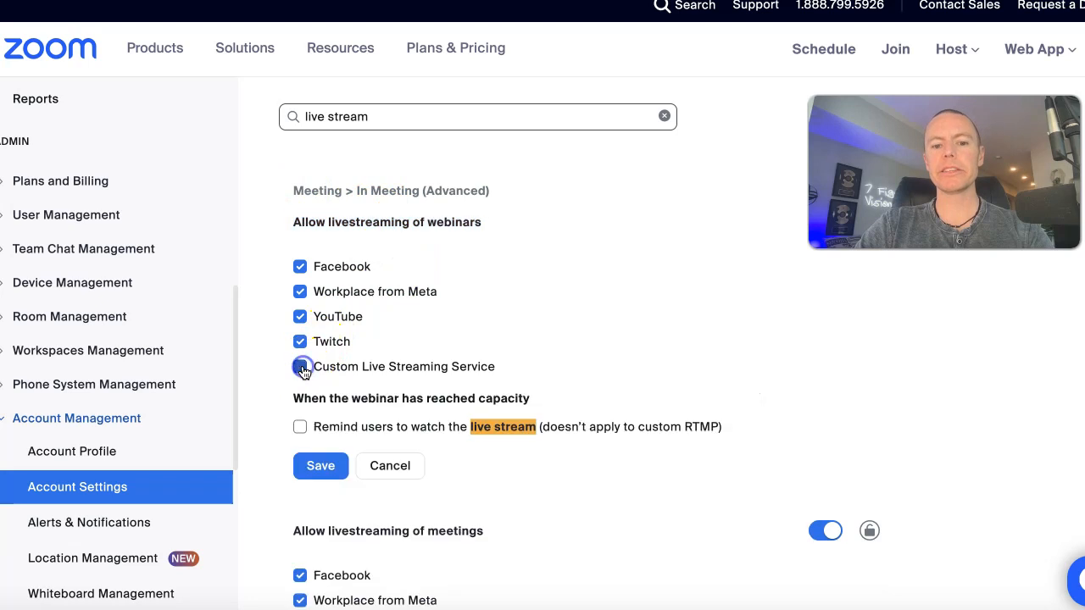
{"action": "left_click", "coordinate": [300, 367]}
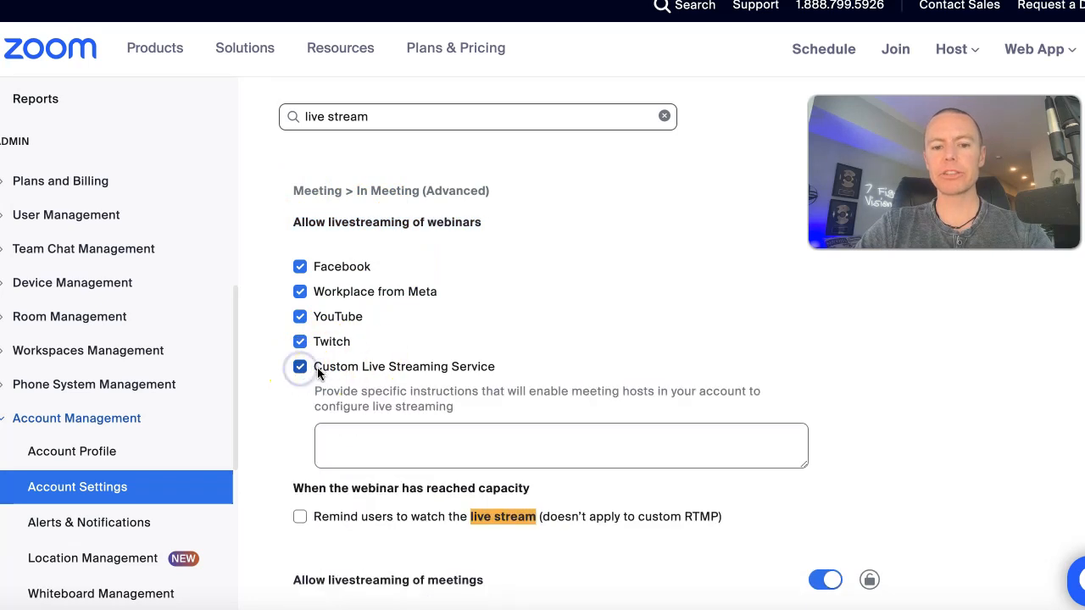
{"action": "left_click_drag", "start_coordinate": [314, 370], "coordinate": [468, 375]}
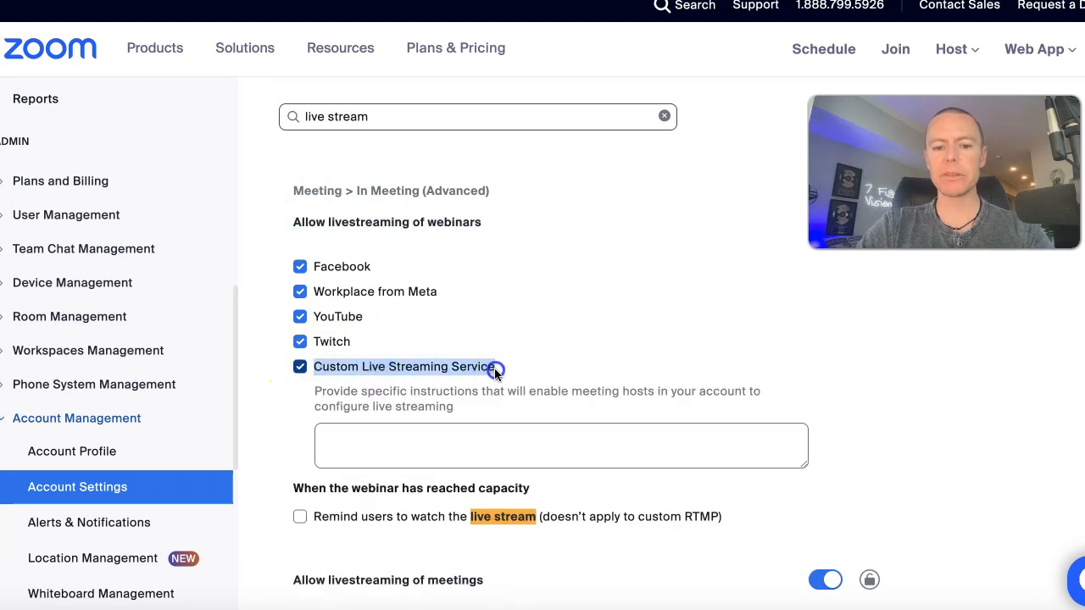
{"action": "scroll", "coordinate": [557, 343], "scroll_direction": "down", "scroll_amount": 2}
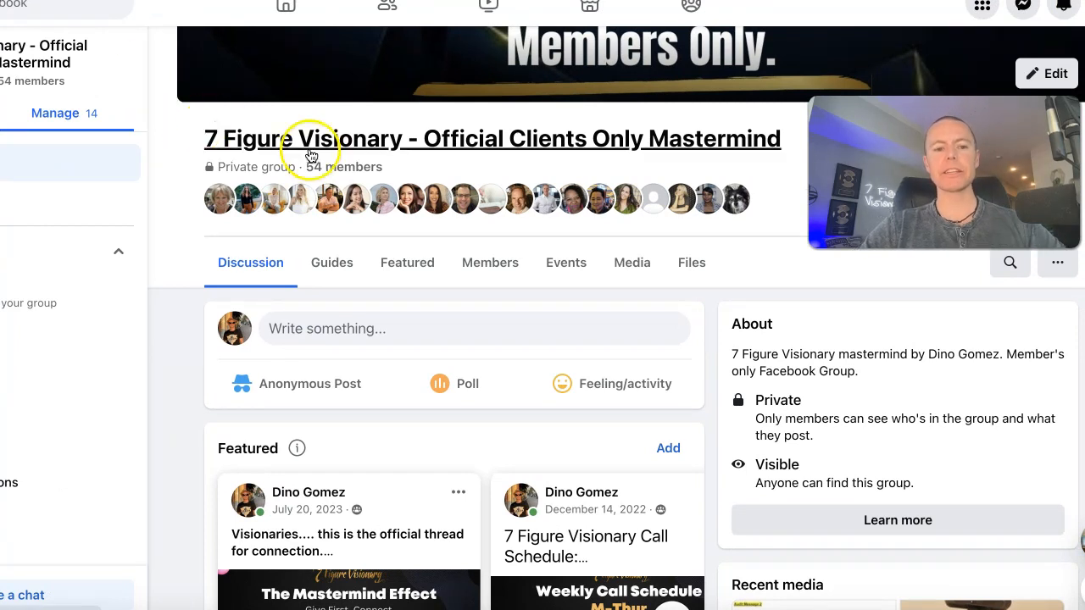
Switch to the 7 Figure Visionary private group on Facebook and add a live video from a new post.
{"action": "scroll", "coordinate": [466, 194], "scroll_direction": "up", "scroll_amount": 3}
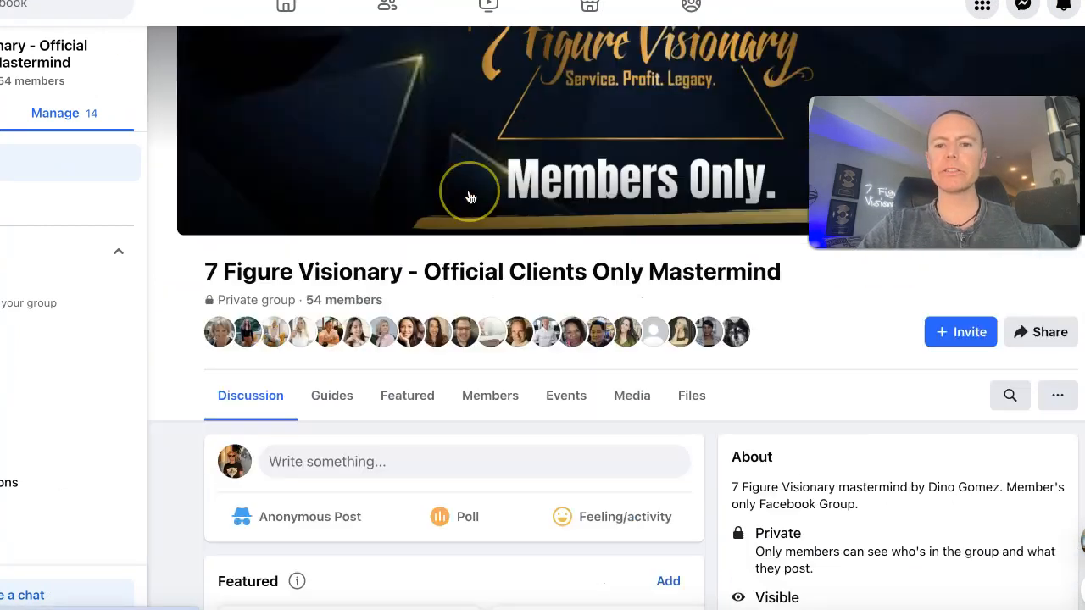
{"action": "scroll", "coordinate": [470, 197], "scroll_direction": "down", "scroll_amount": 3}
{"action": "scroll", "coordinate": [471, 197], "scroll_direction": "down", "scroll_amount": 1}
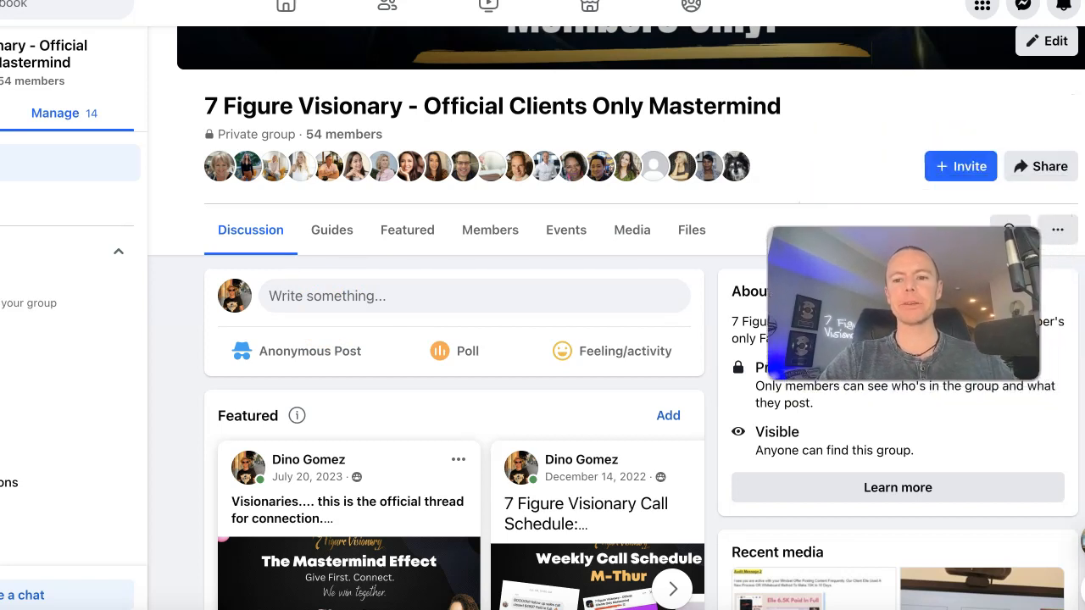
{"action": "left_click", "coordinate": [350, 296]}
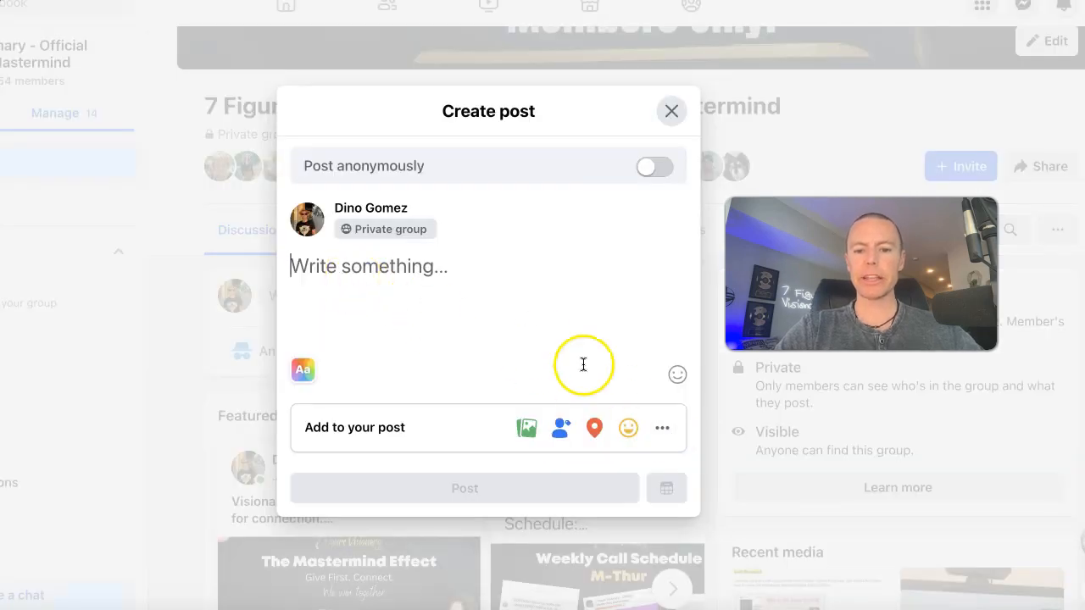
{"action": "left_click", "coordinate": [659, 430]}
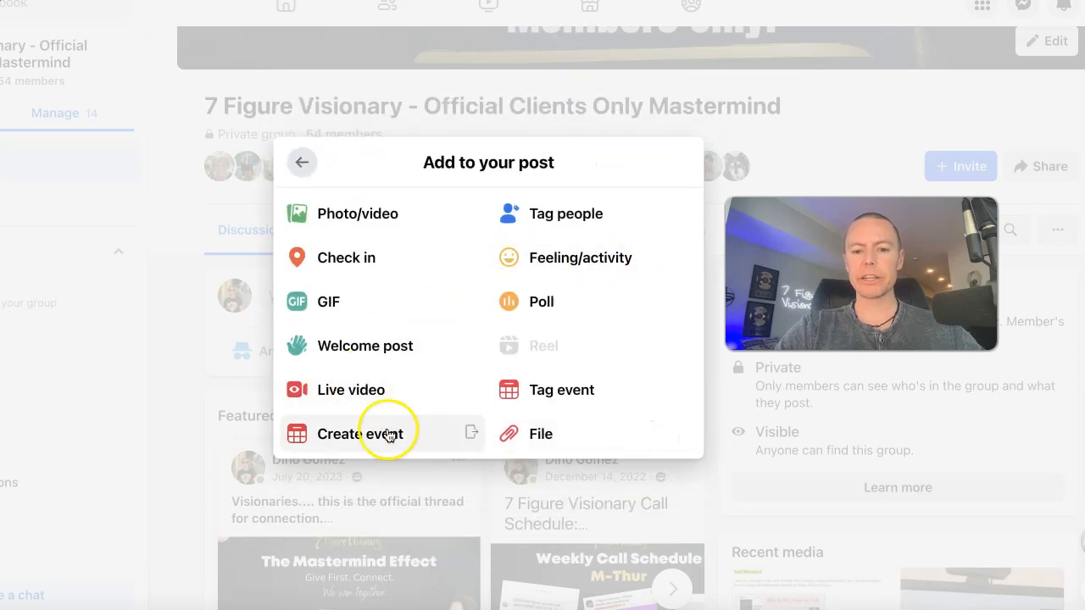
{"action": "left_click", "coordinate": [355, 405]}
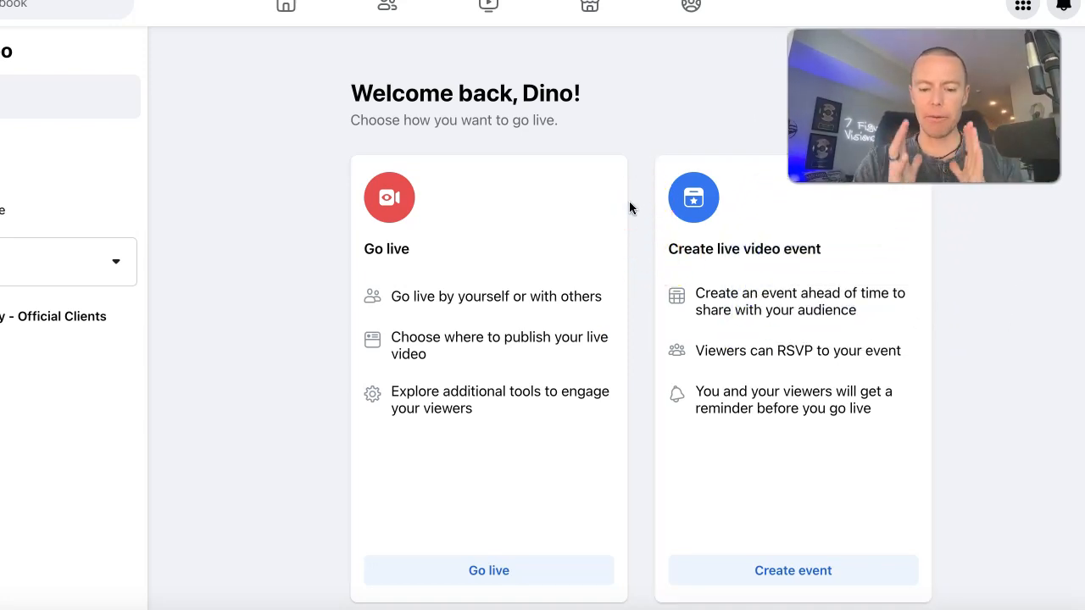
Choose to go live directly instead of creating a live video event.
{"action": "left_click", "coordinate": [428, 351]}
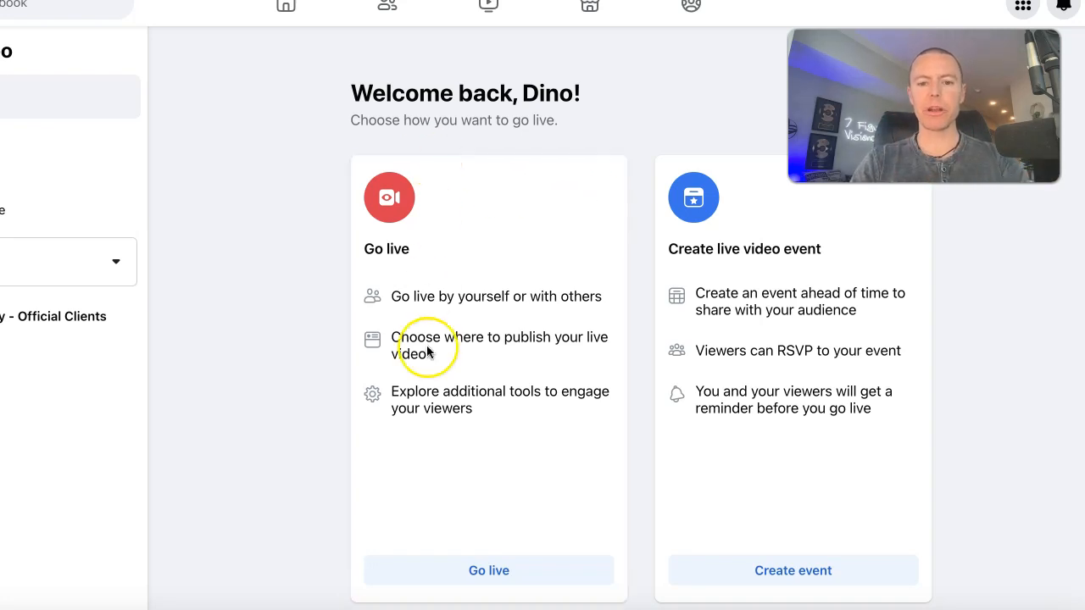
{"action": "scroll", "coordinate": [416, 349], "scroll_direction": "down", "scroll_amount": 1}
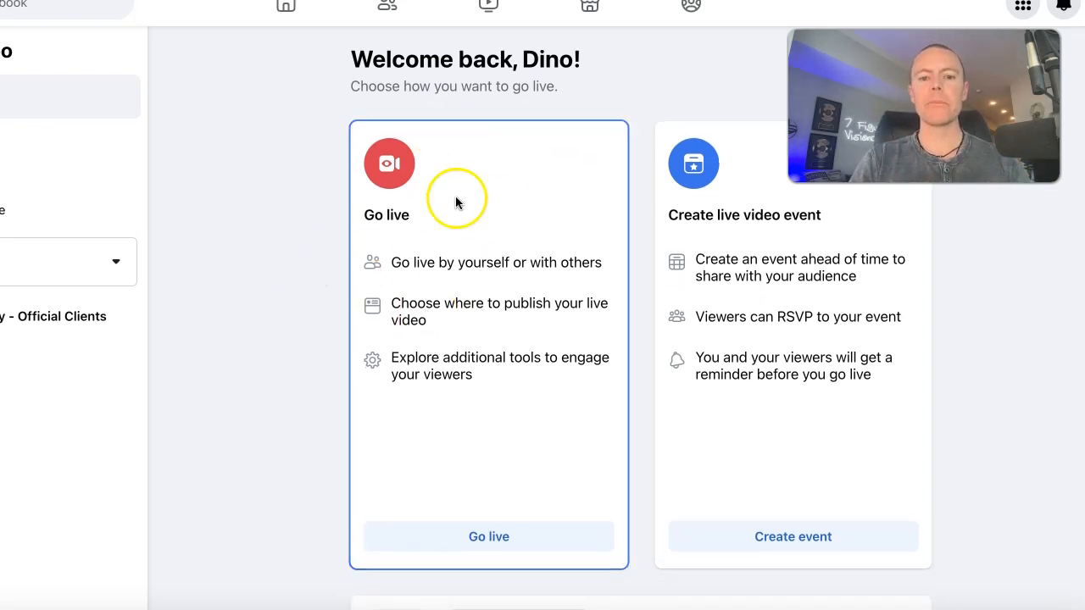
{"action": "left_click", "coordinate": [443, 536]}
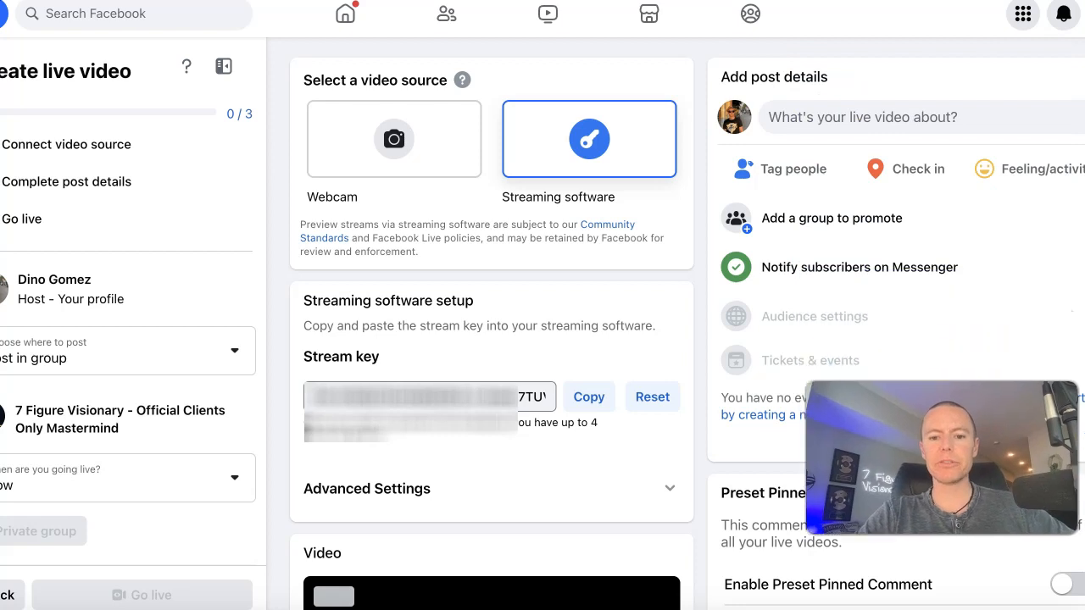
Expand the advanced streaming software settings and keep Persistent stream key enabled.
{"action": "scroll", "coordinate": [430, 312], "scroll_direction": "down", "scroll_amount": 3}
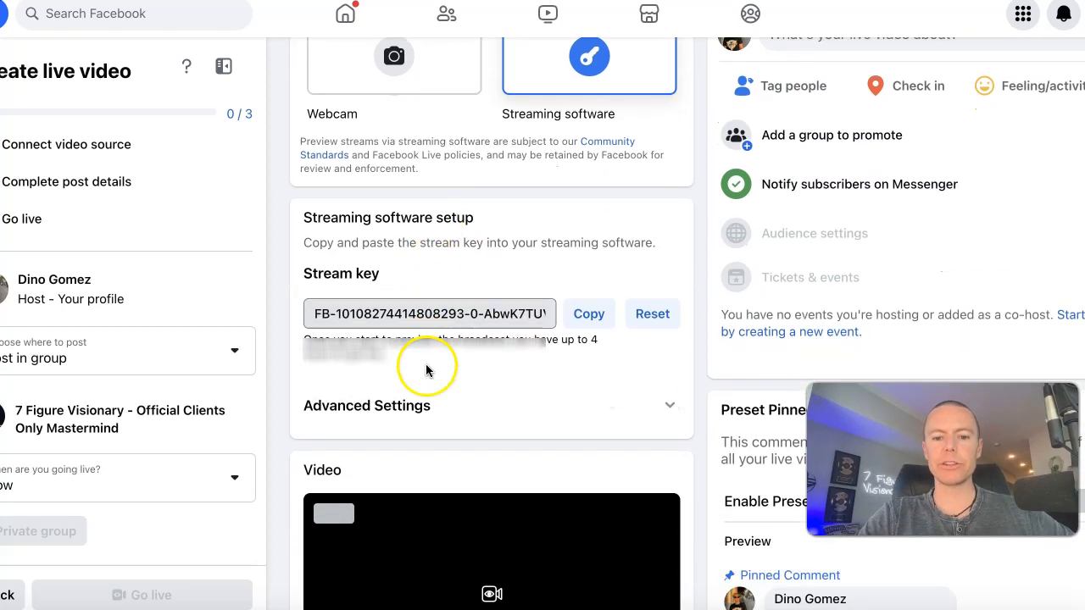
{"action": "left_click", "coordinate": [662, 341]}
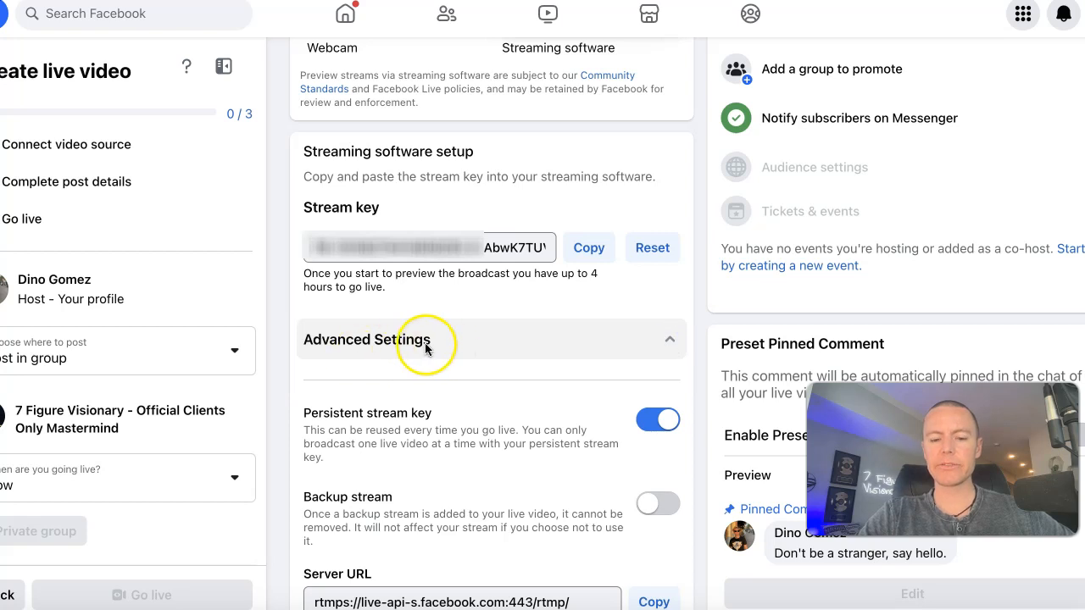
{"action": "scroll", "coordinate": [427, 347], "scroll_direction": "down", "scroll_amount": 1}
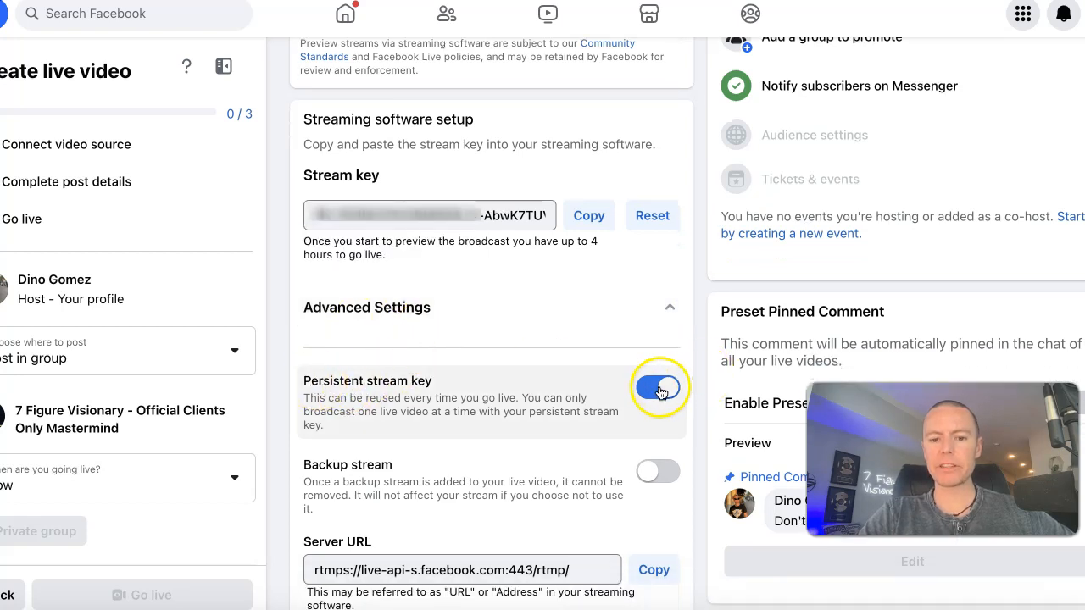
{"action": "left_click", "coordinate": [430, 383]}
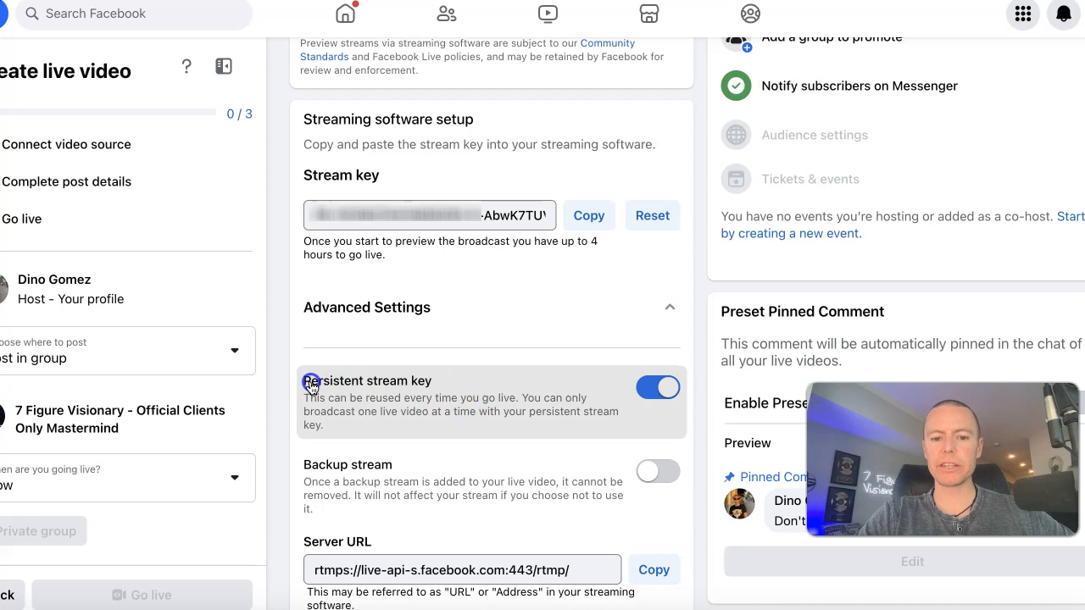
{"action": "left_click", "coordinate": [676, 383]}
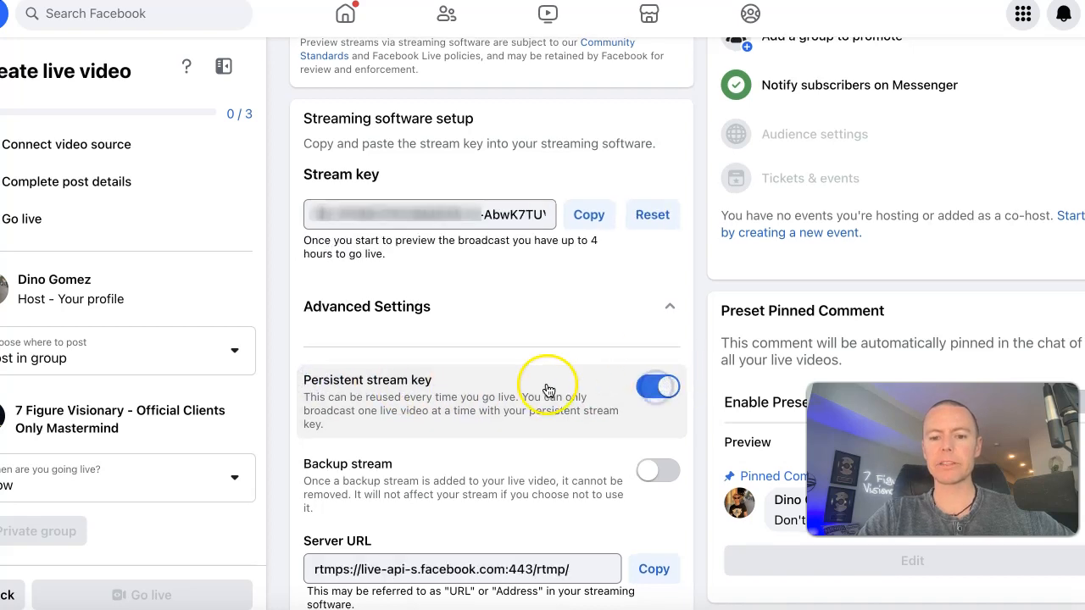
{"action": "scroll", "coordinate": [549, 390], "scroll_direction": "down", "scroll_amount": 1}
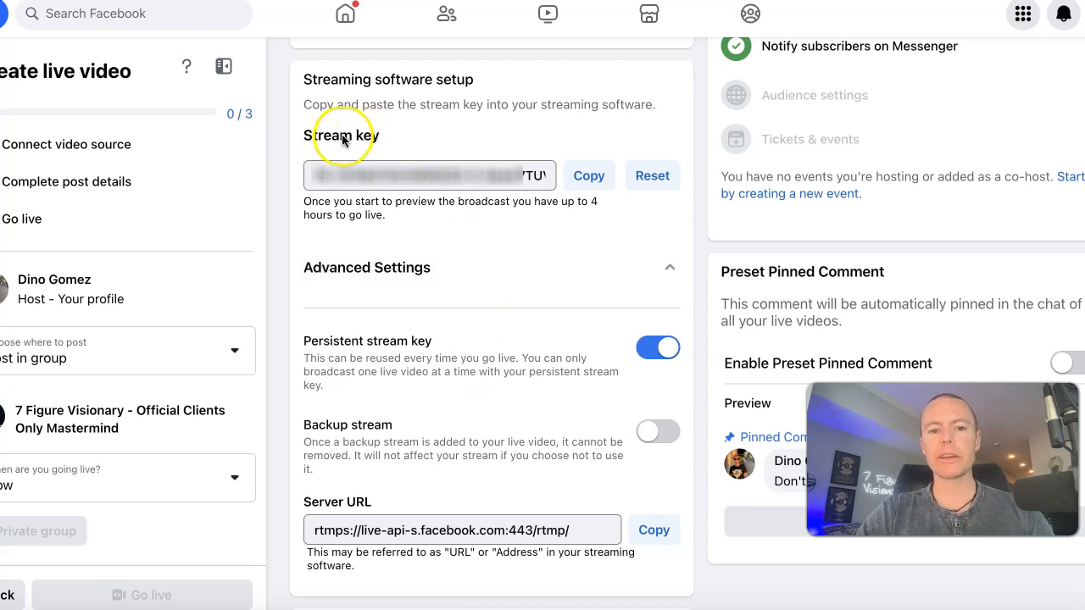
{"action": "scroll", "coordinate": [363, 139], "scroll_direction": "down", "scroll_amount": 2}
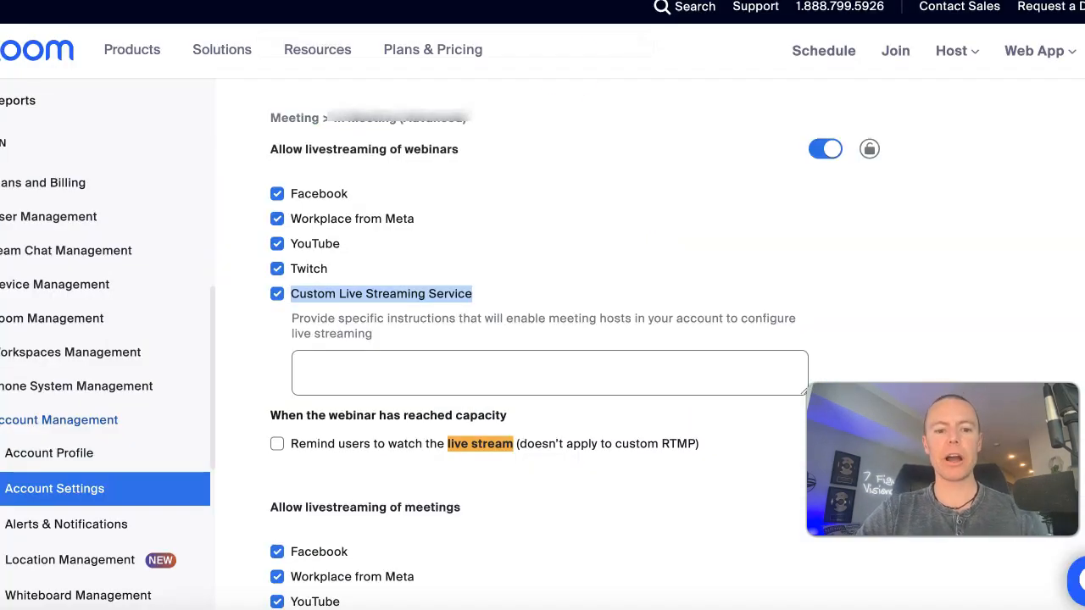
Switch to Zoom, go to the upcoming meetings and start the 7 Figure Visionary Live Stream meeting.
{"action": "scroll", "coordinate": [101, 305], "scroll_direction": "up", "scroll_amount": 10}
{"action": "left_click", "coordinate": [47, 220]}
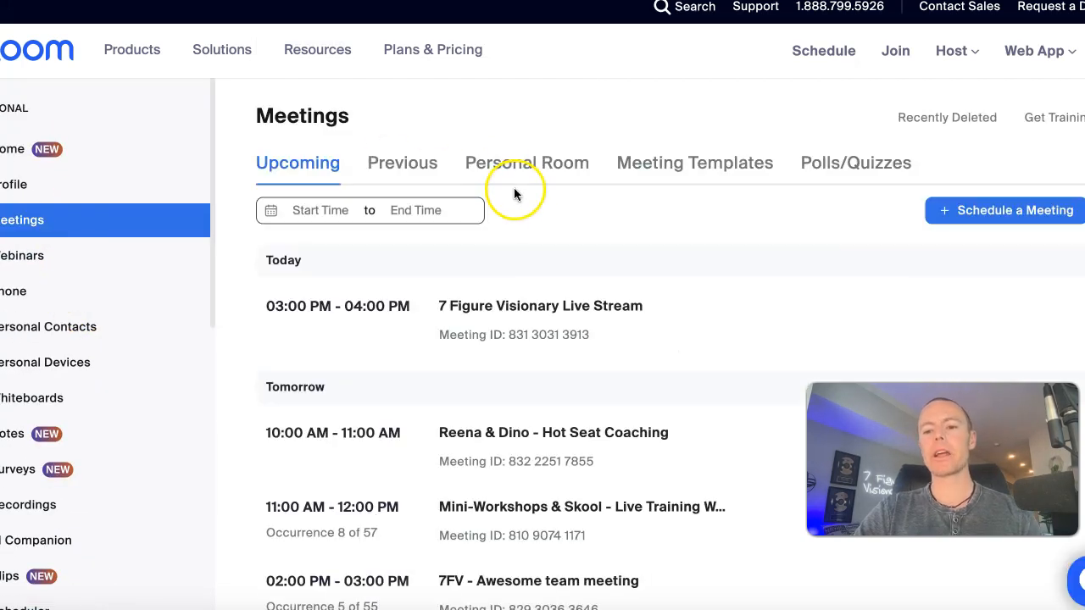
{"action": "mouse_move", "coordinate": [565, 308]}
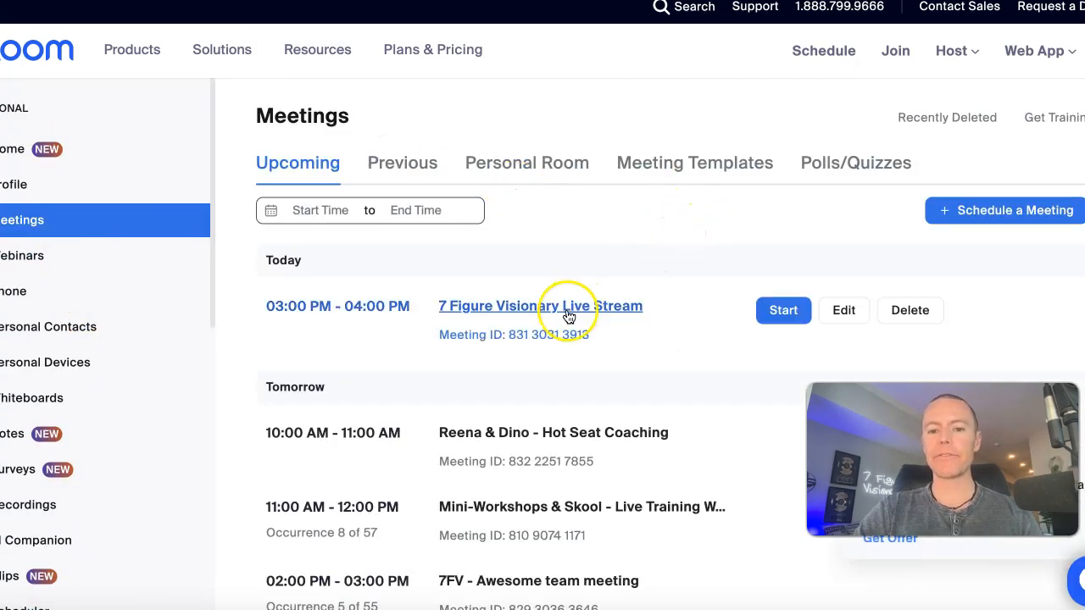
{"action": "left_click", "coordinate": [773, 313]}
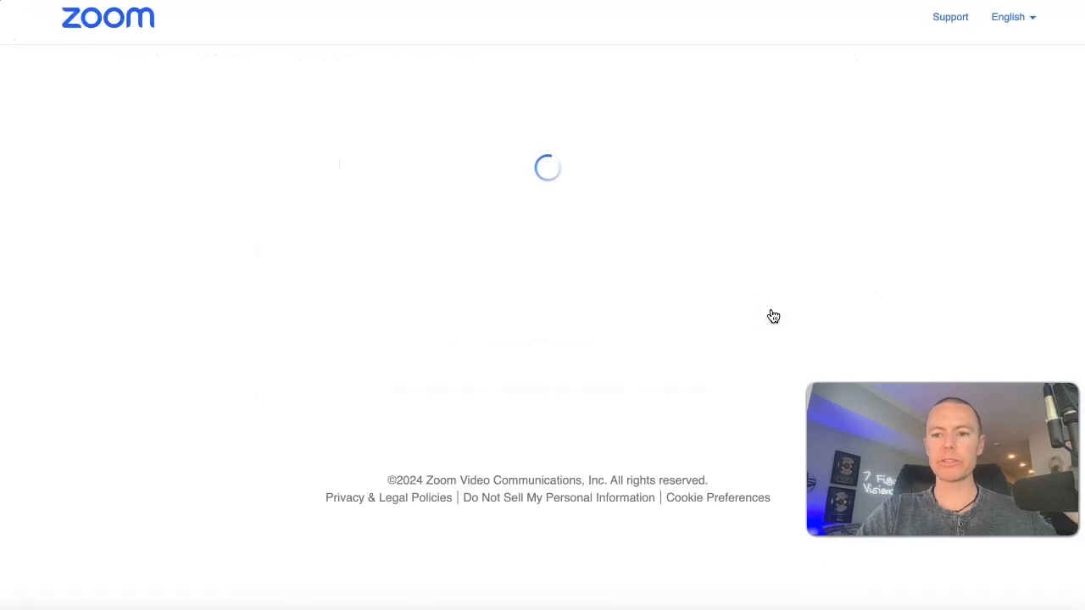
{"action": "left_click", "coordinate": [687, 99]}
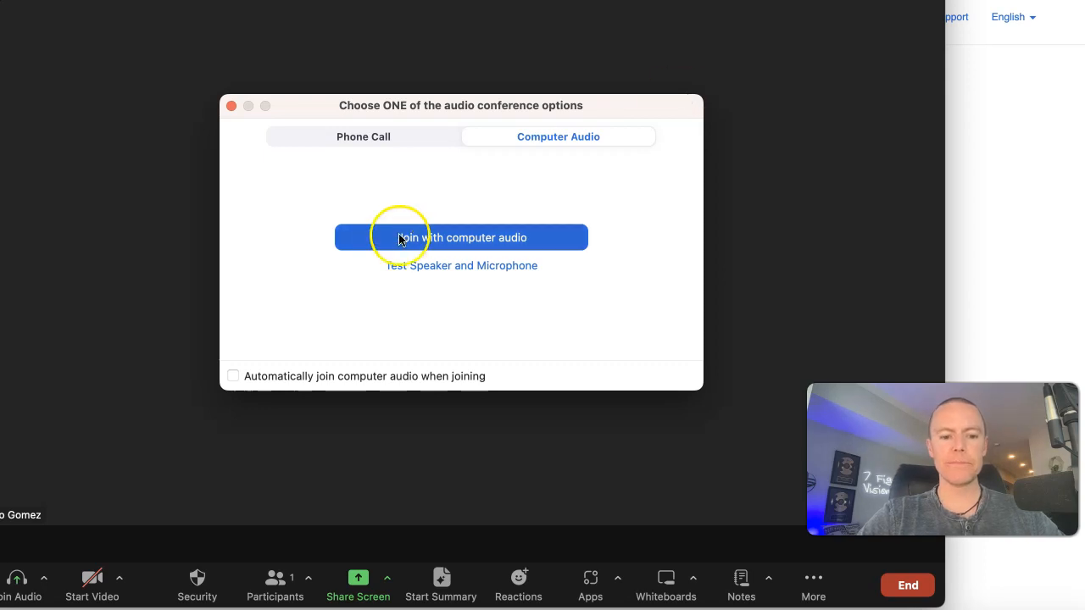
Dismiss the meeting's audio conference options and turn on the camera.
{"action": "left_click", "coordinate": [230, 106]}
{"action": "left_click", "coordinate": [90, 581]}
{"action": "left_click_drag", "start_coordinate": [900, 483], "coordinate": [885, 448]}
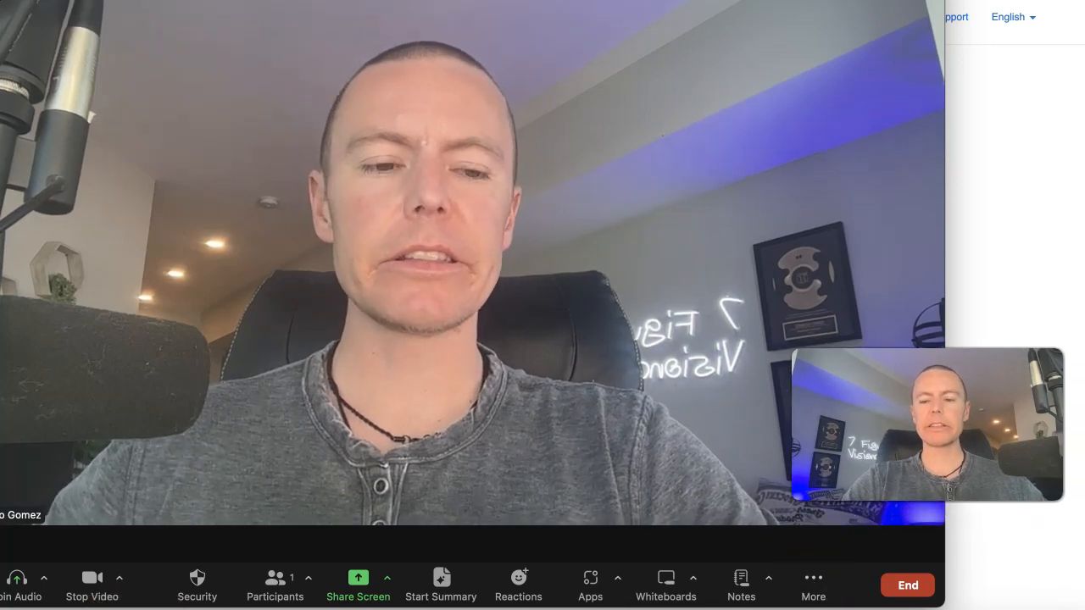
{"action": "left_click_drag", "start_coordinate": [929, 413], "coordinate": [945, 278]}
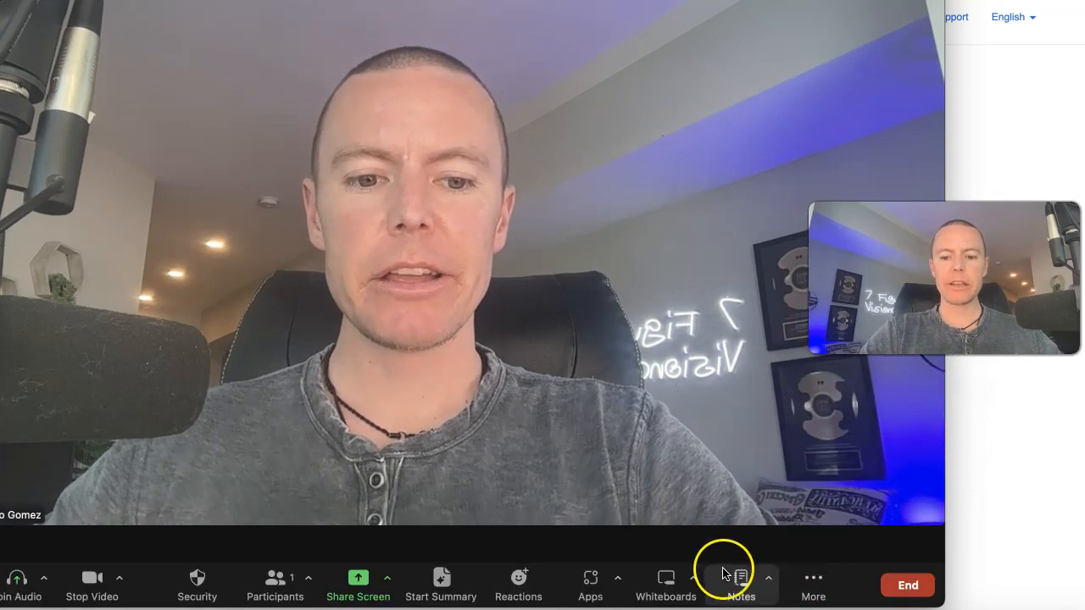
Open the meeting's Custom Live Streaming Service setup and review the streaming URL, streaming key and page URL fields.
{"action": "left_click", "coordinate": [813, 583]}
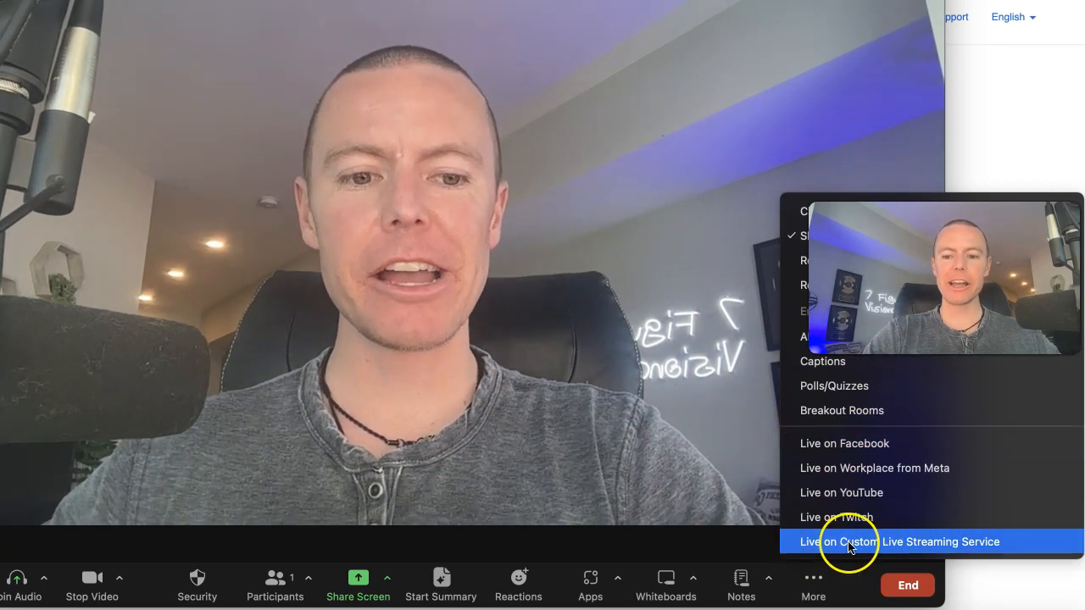
{"action": "left_click", "coordinate": [900, 543]}
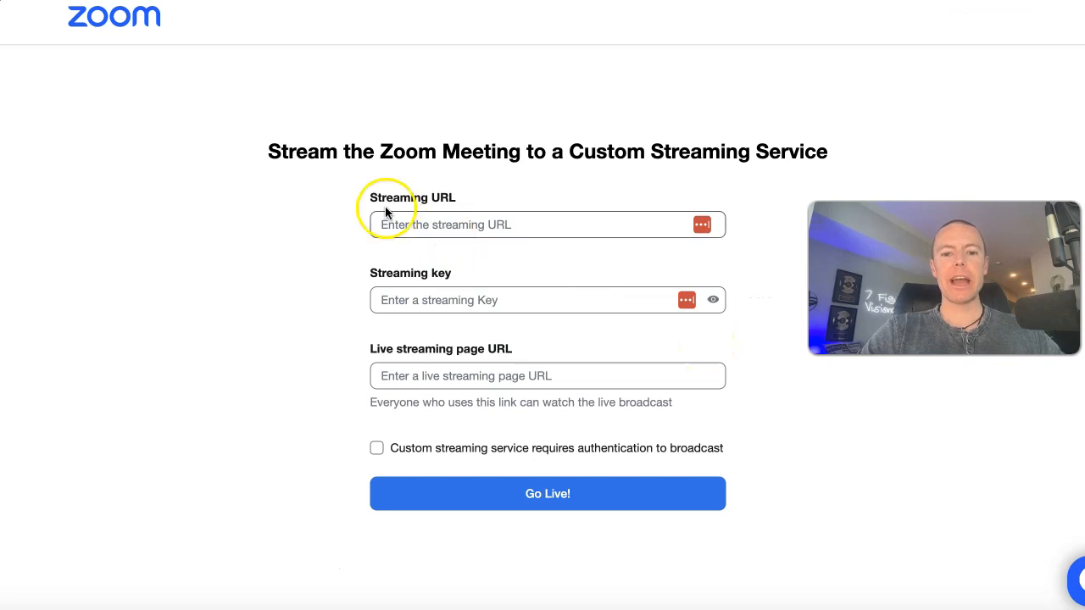
{"action": "left_click_drag", "start_coordinate": [370, 201], "coordinate": [455, 205]}
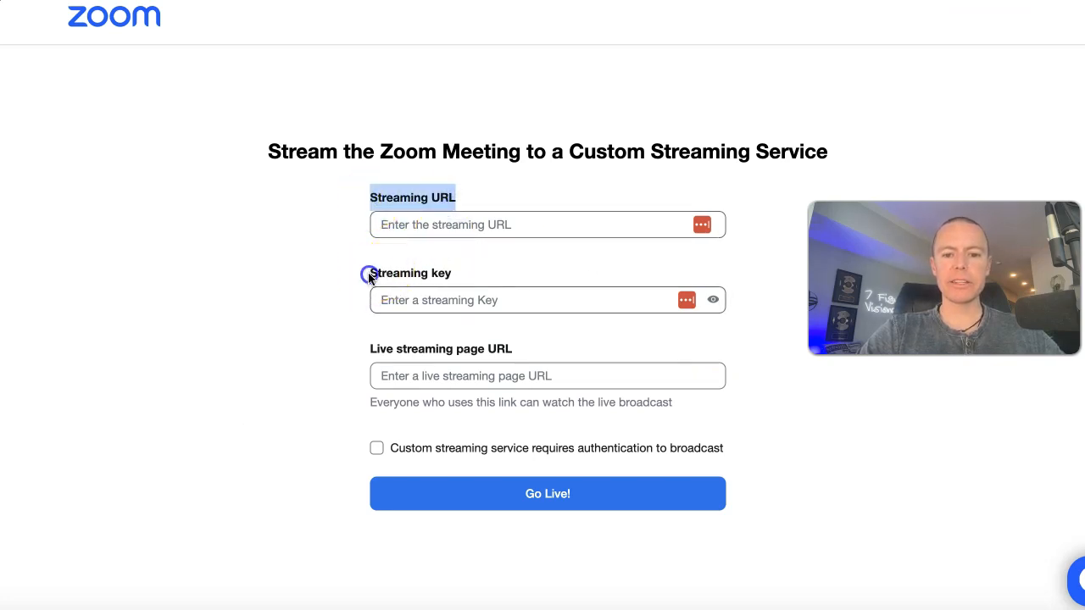
{"action": "left_click_drag", "start_coordinate": [368, 273], "coordinate": [485, 277]}
{"action": "left_click_drag", "start_coordinate": [371, 348], "coordinate": [508, 352]}
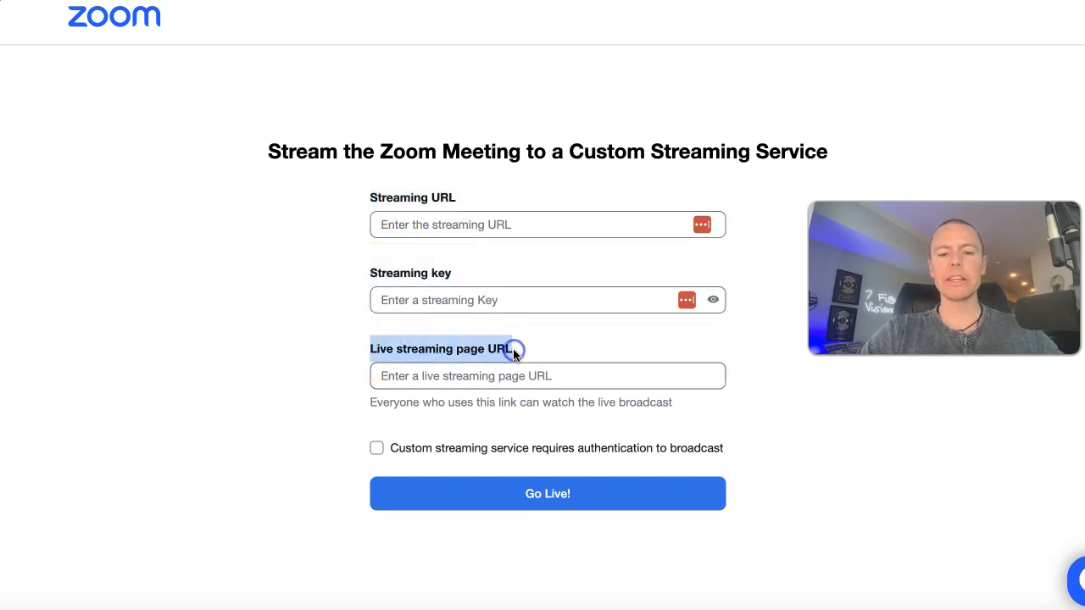
{"action": "left_click_drag", "start_coordinate": [370, 198], "coordinate": [482, 201]}
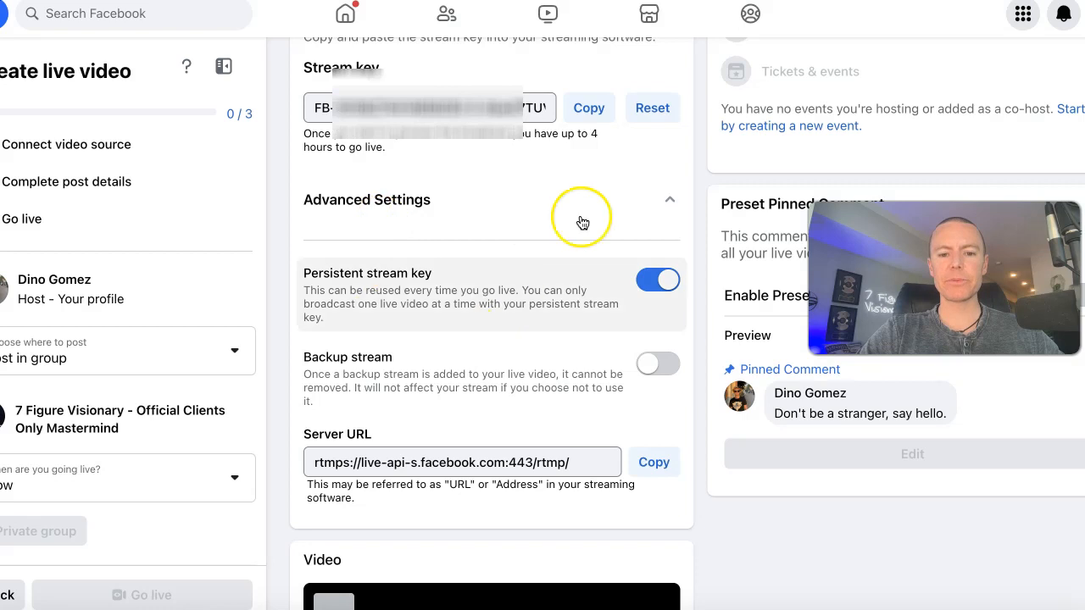
Copy the server URL rtmps://live-api-s.facebook.com:443/rtmp/ from the Facebook live setup into Zoom's streaming URL field.
{"action": "scroll", "coordinate": [446, 237], "scroll_direction": "up", "scroll_amount": 1}
{"action": "scroll", "coordinate": [446, 236], "scroll_direction": "down", "scroll_amount": 1}
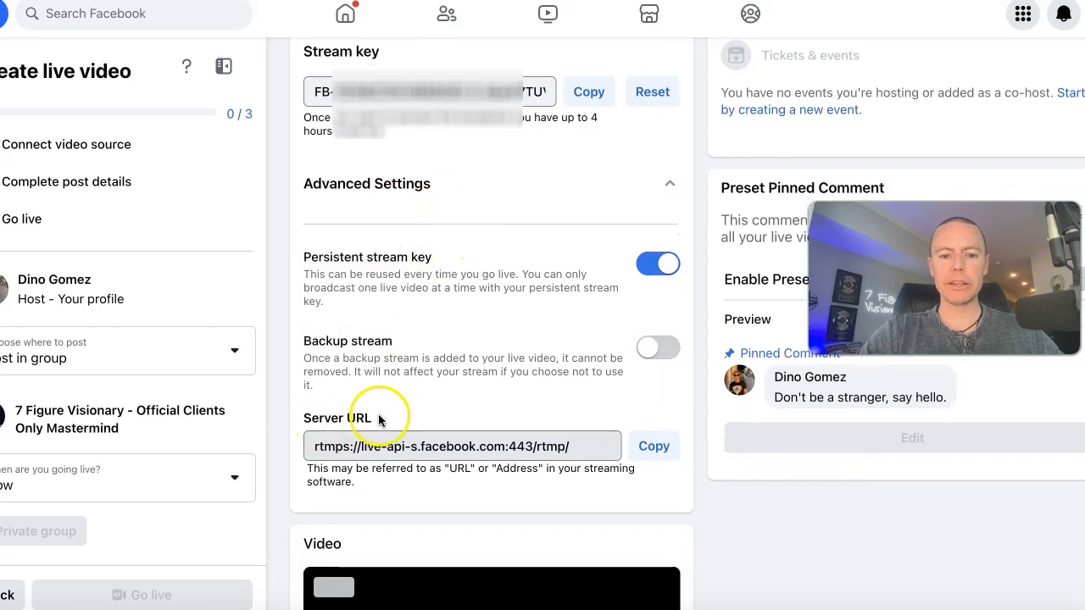
{"action": "left_click", "coordinate": [651, 451]}
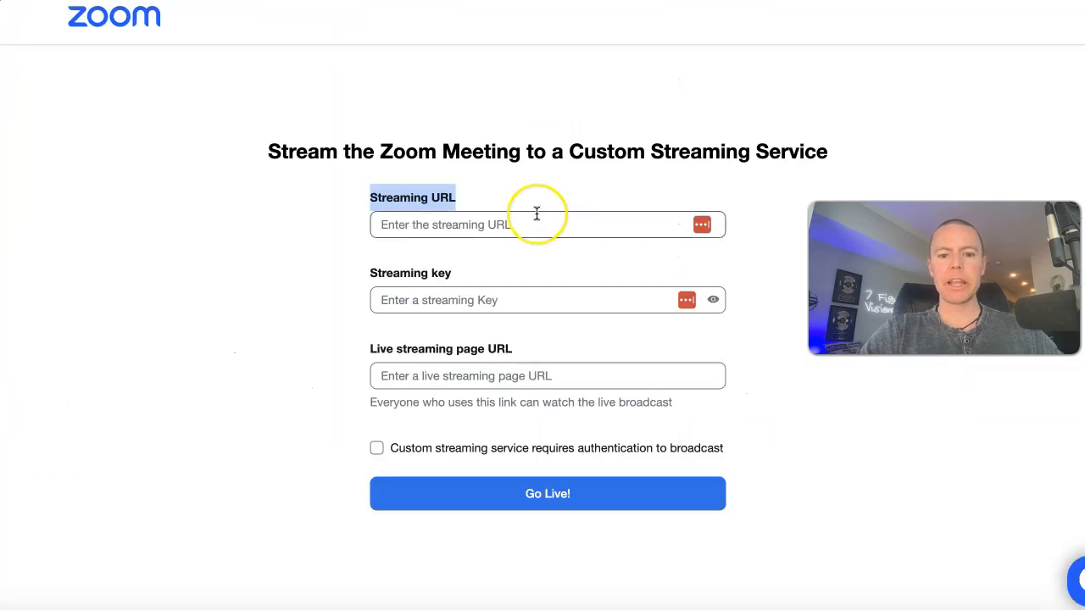
{"action": "left_click", "coordinate": [423, 229]}
{"action": "key", "text": "ctrl+v"}
Copy the stream key from the Facebook live setup into Zoom's streaming key field.
{"action": "left_click", "coordinate": [467, 107]}
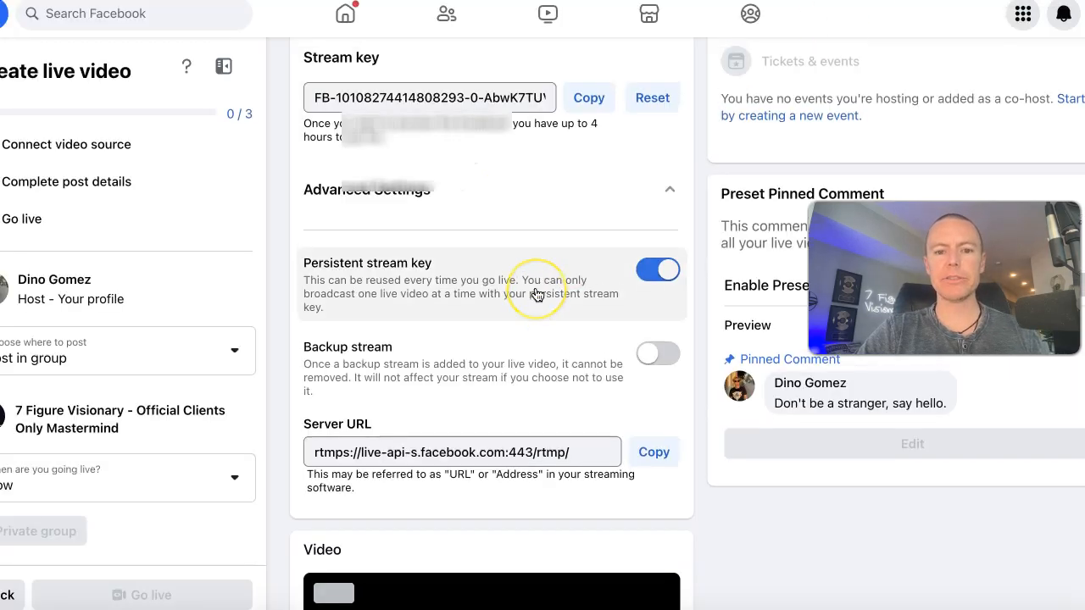
{"action": "scroll", "coordinate": [538, 294], "scroll_direction": "up", "scroll_amount": 1}
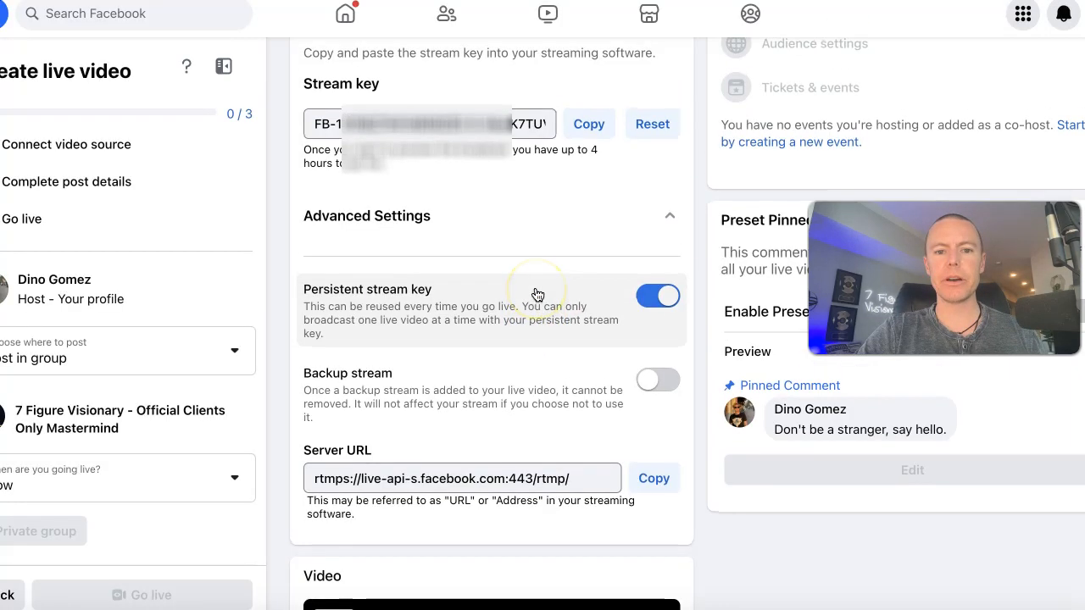
{"action": "scroll", "coordinate": [537, 294], "scroll_direction": "up", "scroll_amount": 1}
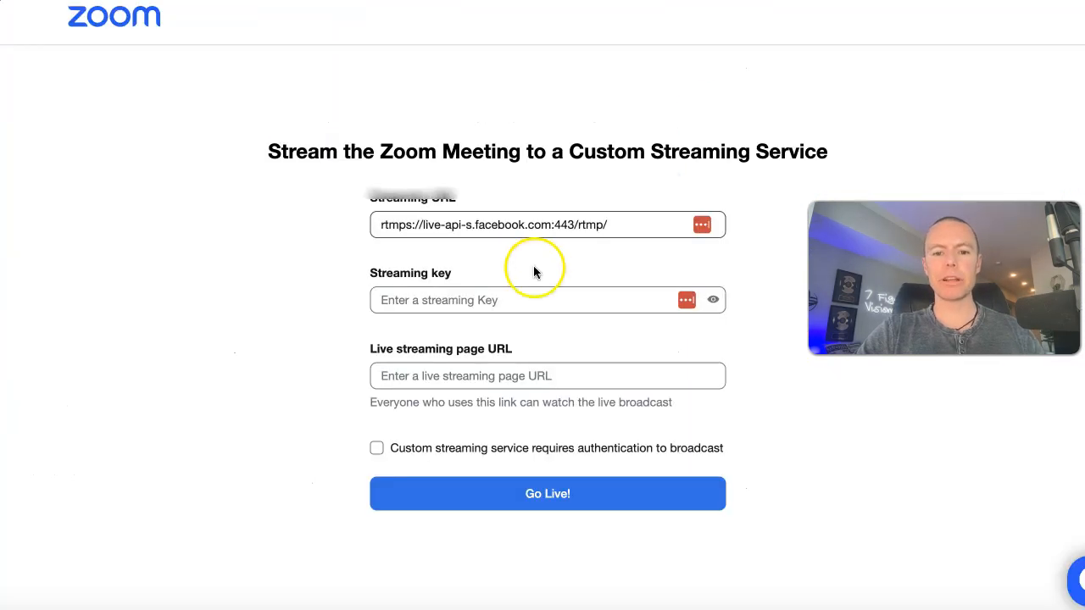
{"action": "left_click", "coordinate": [450, 296]}
{"action": "key", "text": "super+v"}
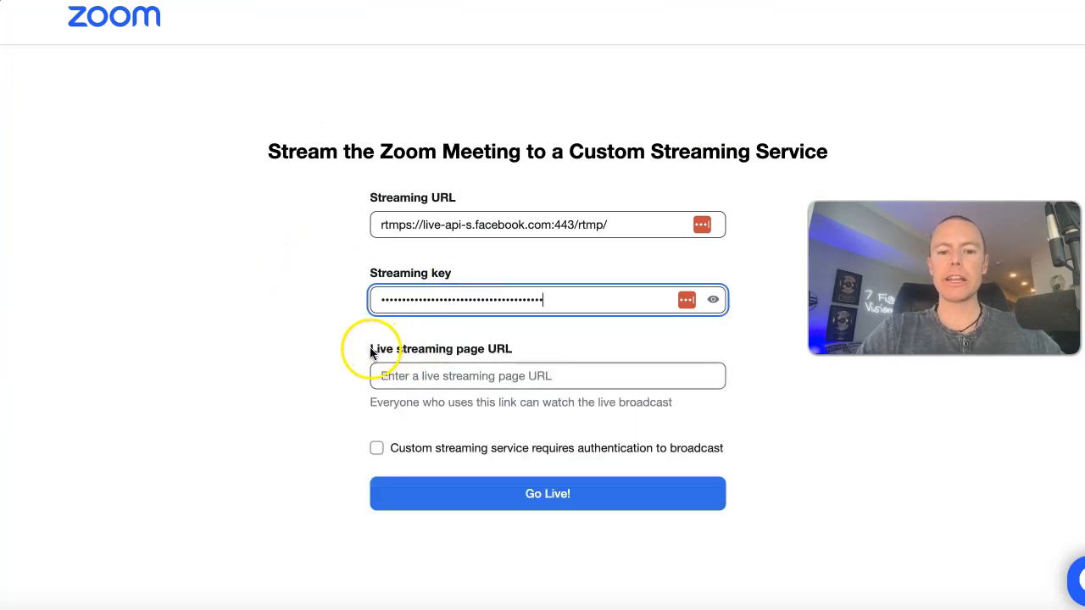
Open the 7 Figure Visionary - Official Clients Only Mastermind Facebook group in a new browser tab and copy its web address.
{"action": "left_click_drag", "start_coordinate": [370, 352], "coordinate": [506, 351]}
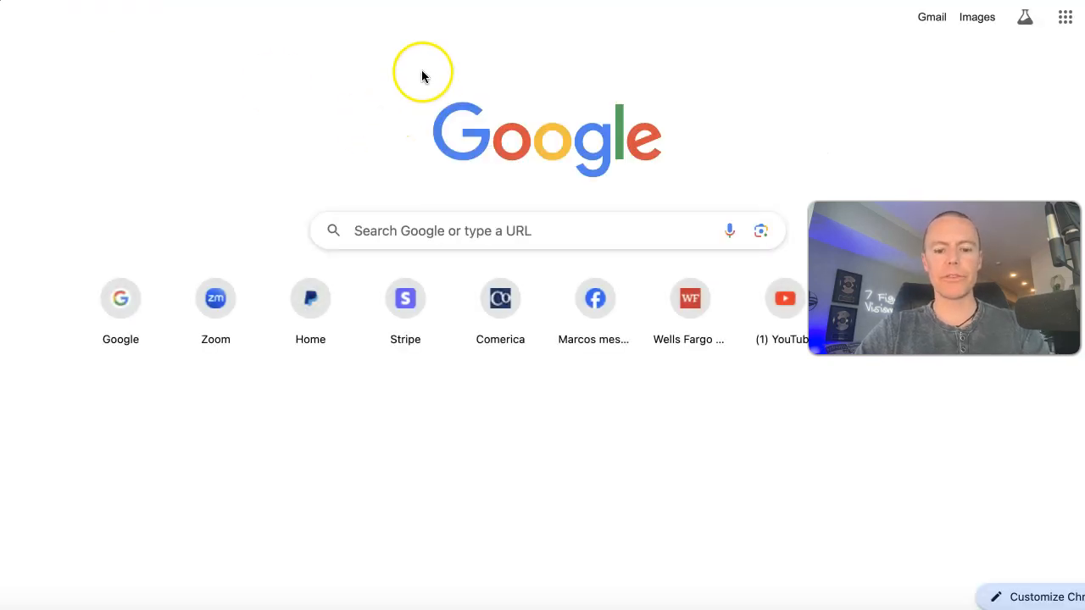
{"action": "type", "text": "fa"}
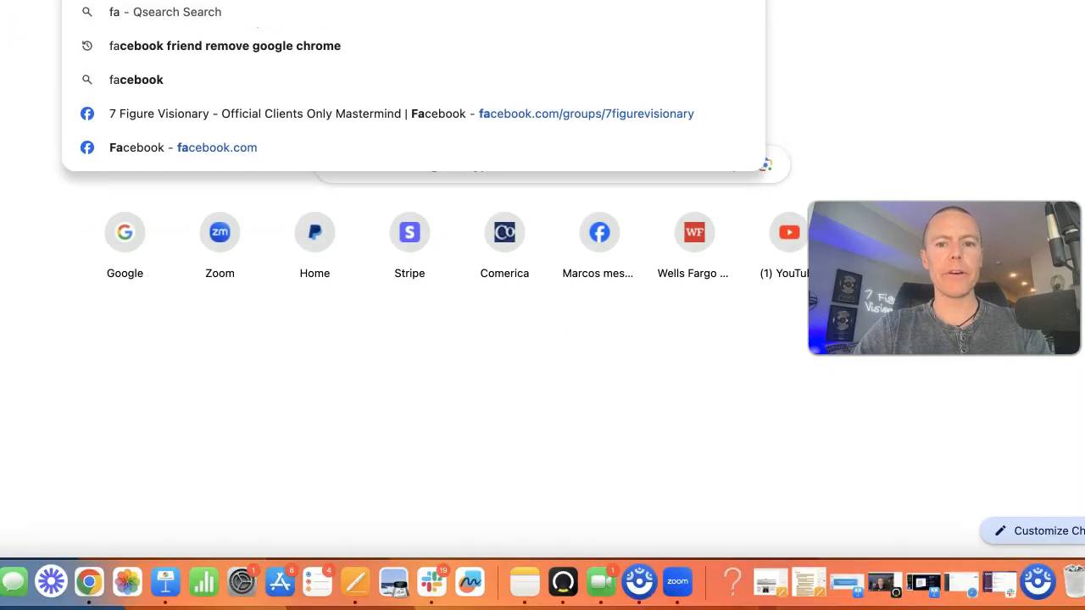
{"action": "left_click", "coordinate": [522, 127]}
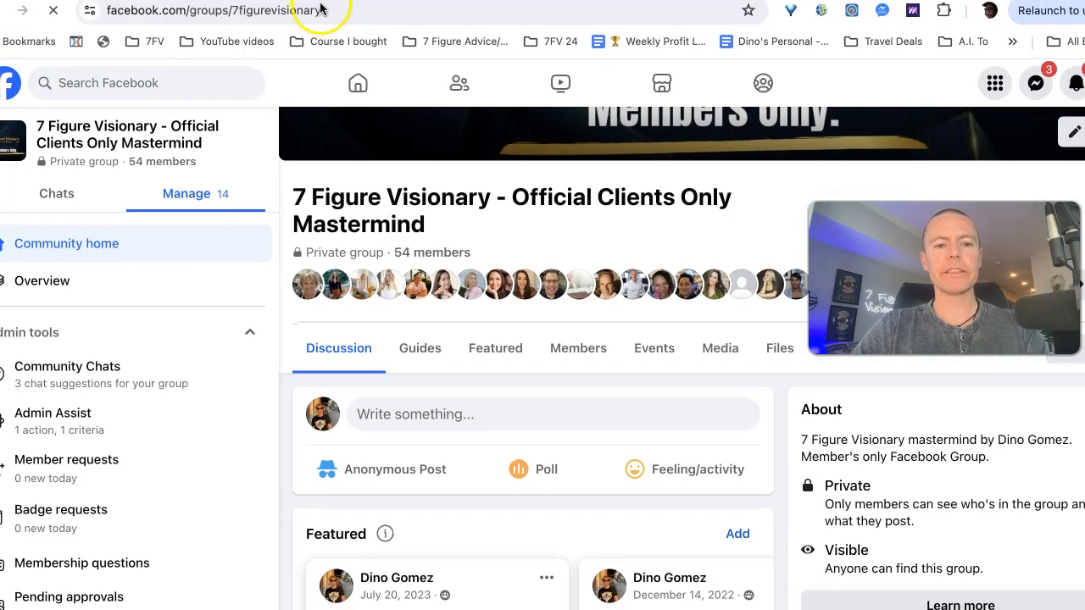
{"action": "left_click", "coordinate": [291, 11]}
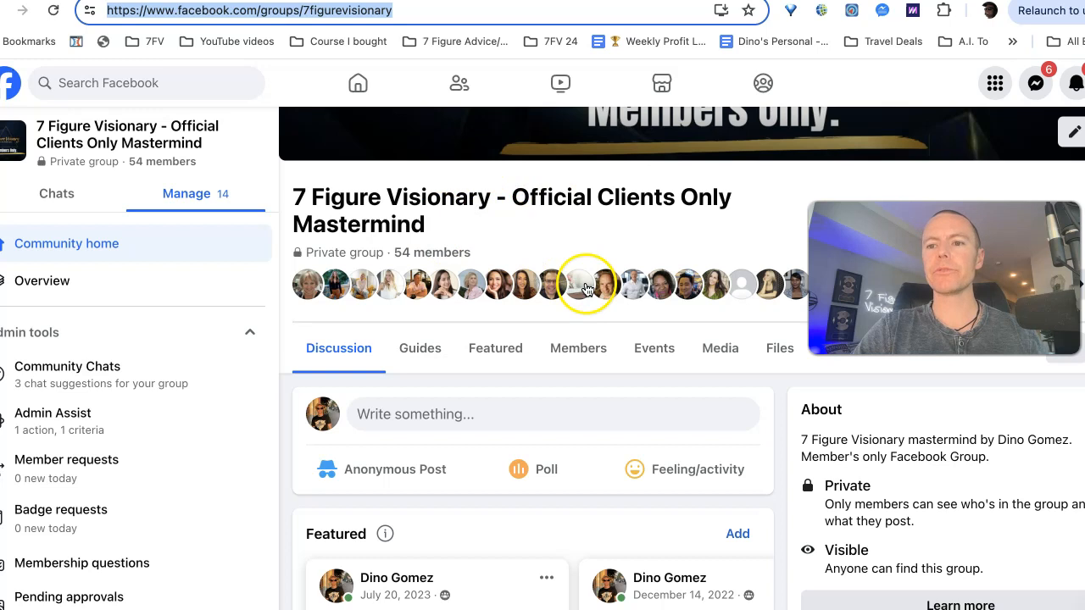
{"action": "scroll", "coordinate": [587, 289], "scroll_direction": "down", "scroll_amount": 1}
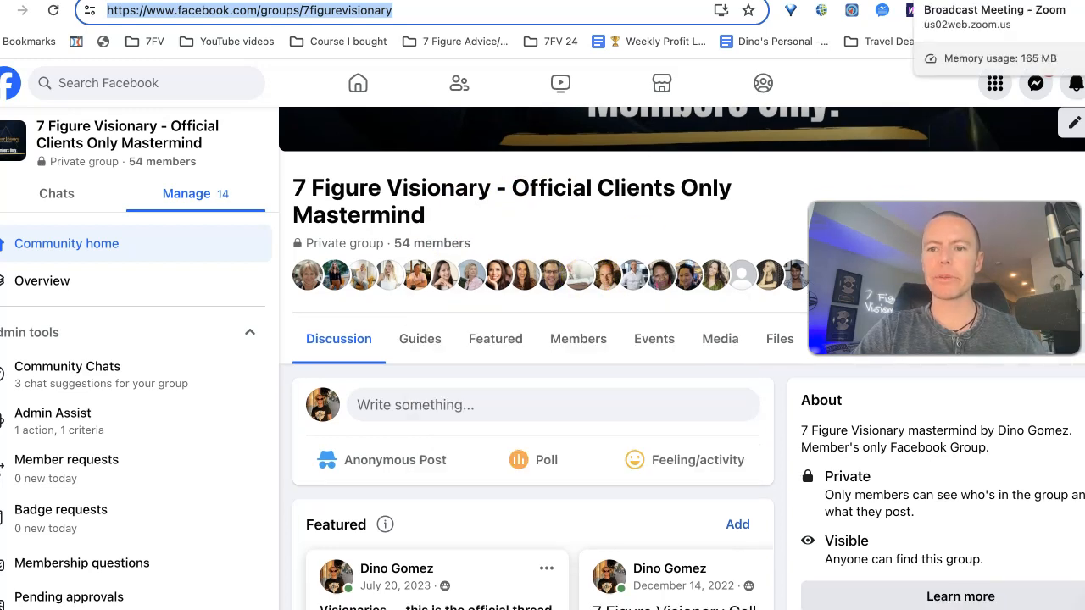
{"action": "left_click", "coordinate": [957, 1]}
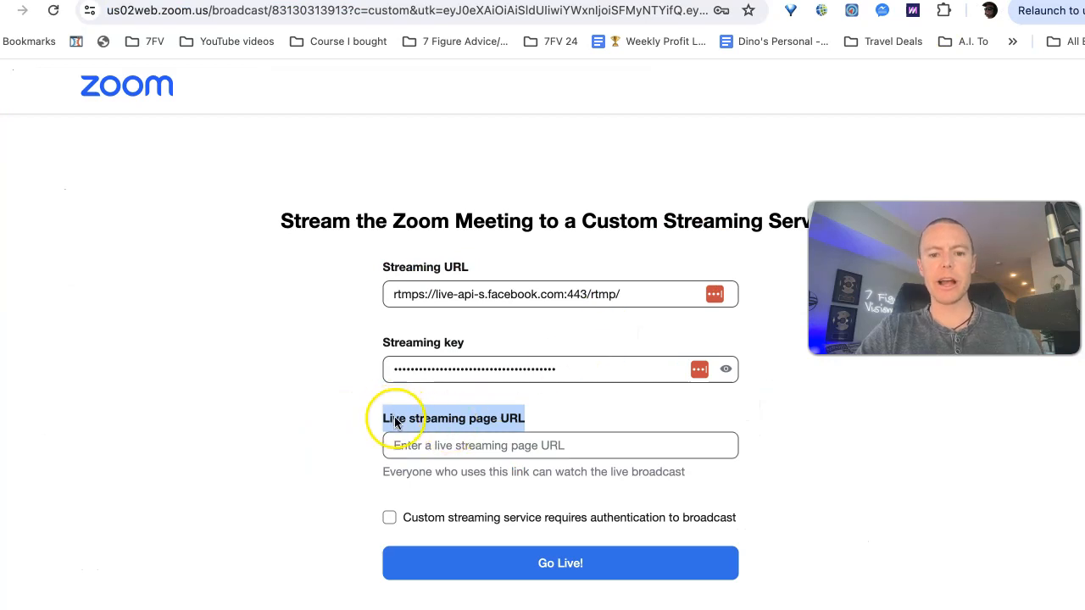
{"action": "left_click", "coordinate": [346, 416]}
{"action": "left_click", "coordinate": [424, 446]}
{"action": "key", "text": "super+v"}
{"action": "left_click", "coordinate": [283, 438]}
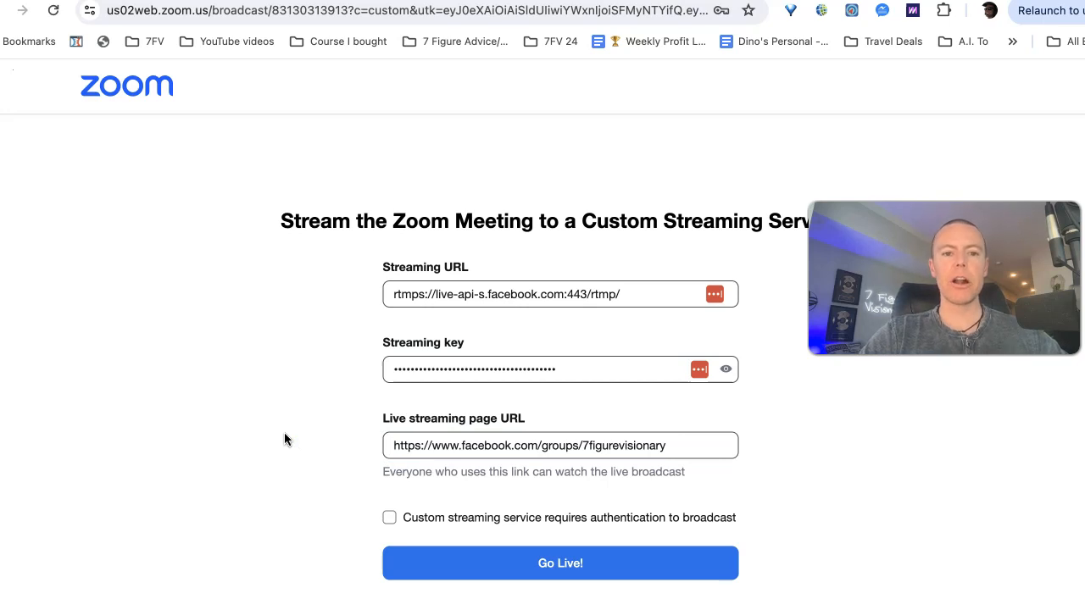
Start Zoom's custom live stream and dismiss the browser and LastPass offers to save the credentials.
{"action": "left_click", "coordinate": [491, 576]}
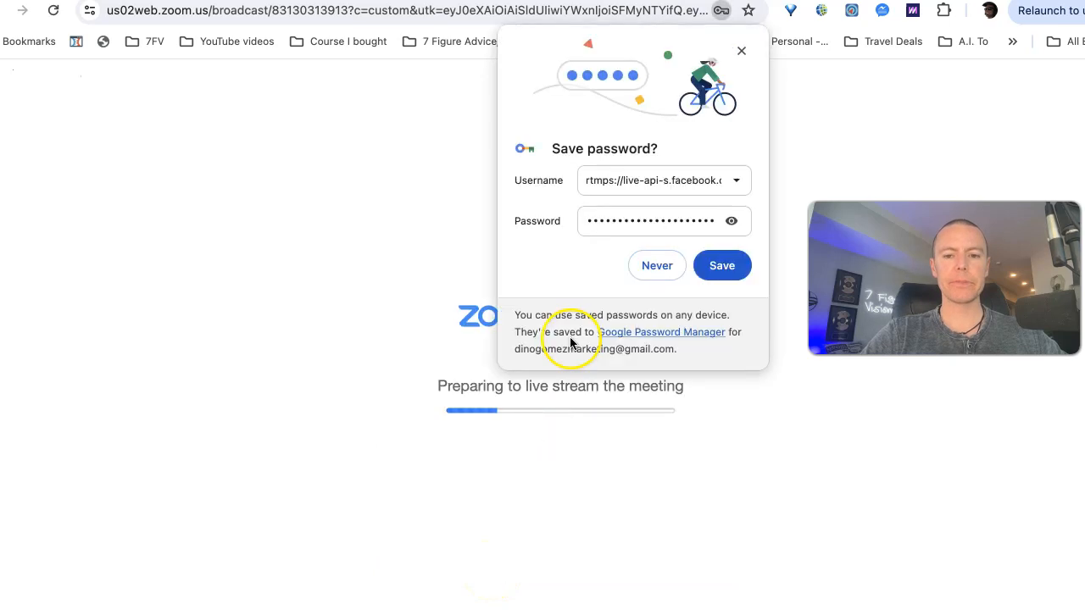
{"action": "left_click", "coordinate": [740, 51]}
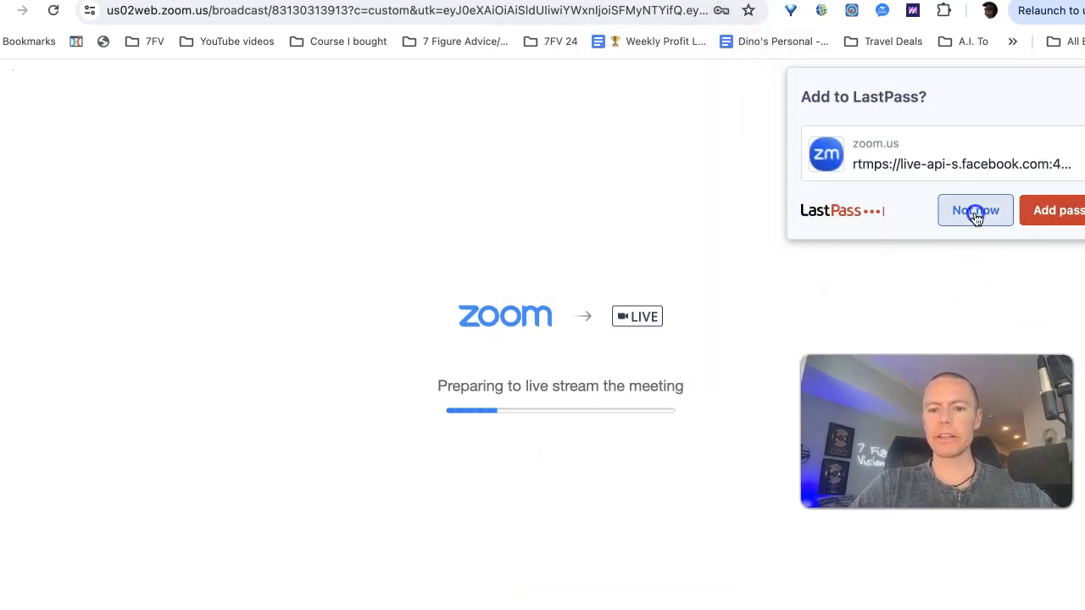
{"action": "left_click", "coordinate": [975, 214]}
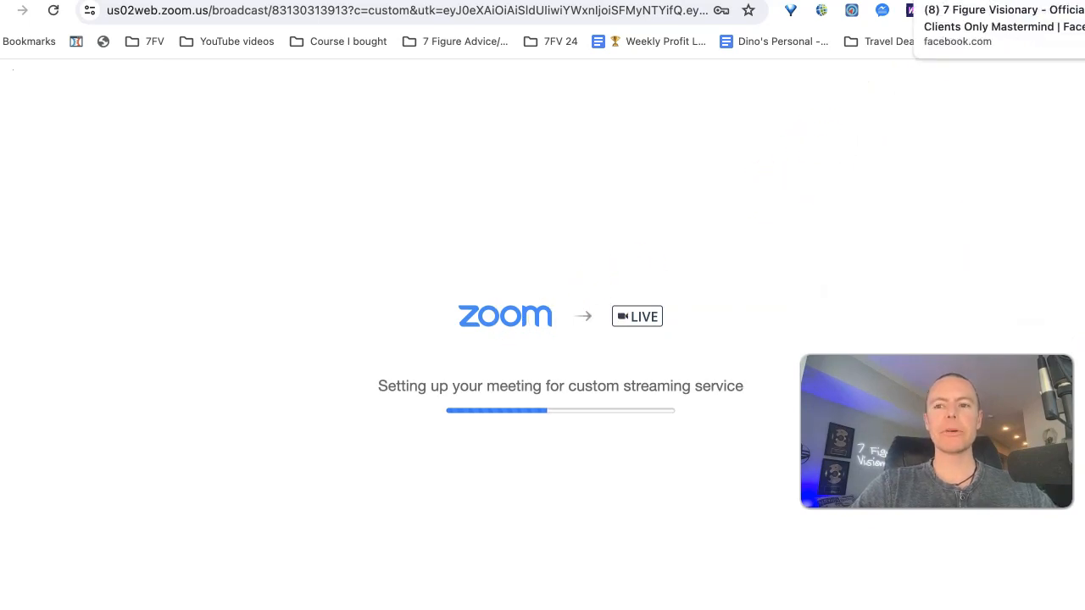
Return to the Facebook live setup and save post details with "Live stream test" as both title and description.
{"action": "left_click", "coordinate": [975, 1]}
{"action": "scroll", "coordinate": [585, 386], "scroll_direction": "down", "scroll_amount": 1}
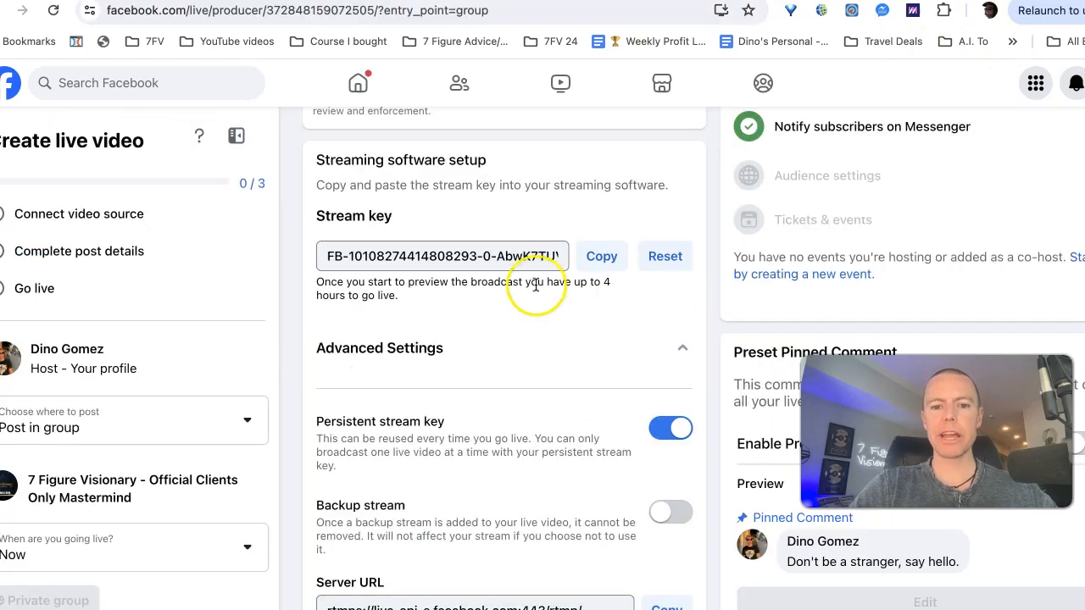
{"action": "scroll", "coordinate": [554, 259], "scroll_direction": "up", "scroll_amount": 5}
{"action": "scroll", "coordinate": [555, 262], "scroll_direction": "down", "scroll_amount": 2}
{"action": "scroll", "coordinate": [555, 262], "scroll_direction": "up", "scroll_amount": 2}
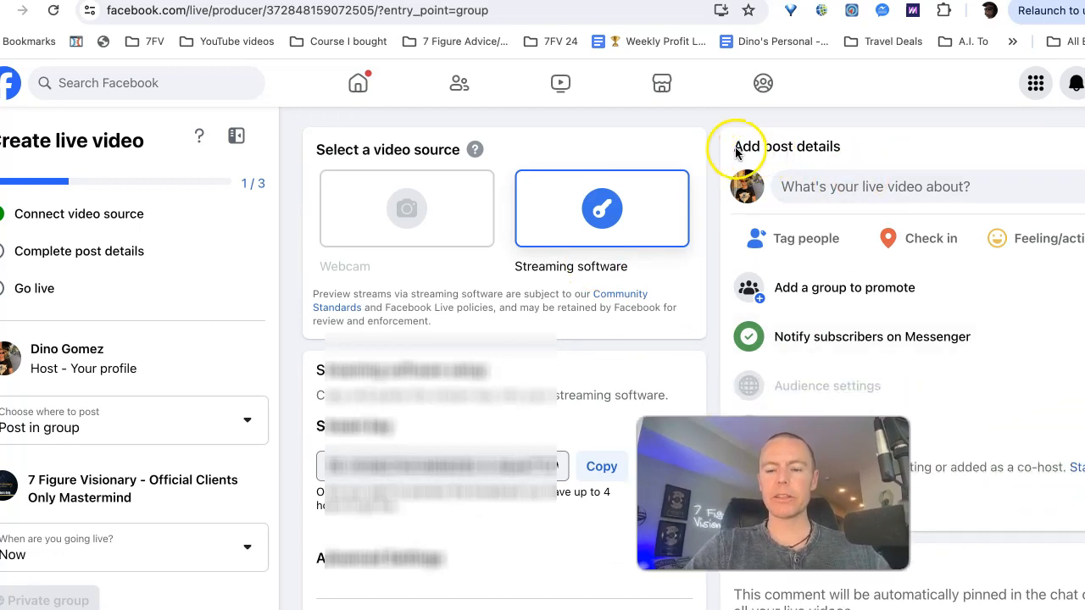
{"action": "left_click", "coordinate": [835, 186]}
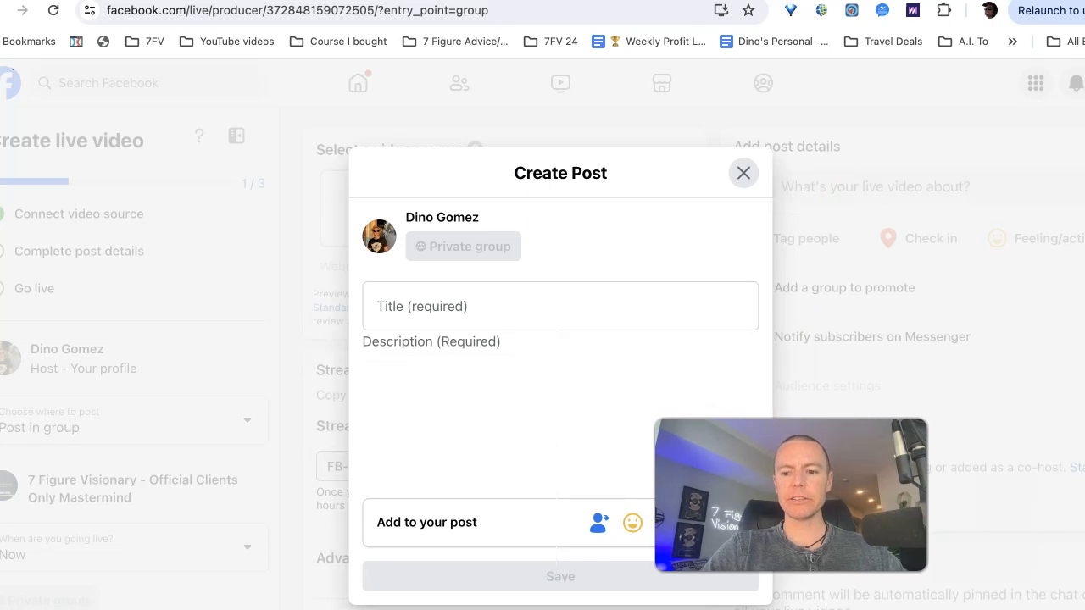
{"action": "left_click", "coordinate": [453, 305]}
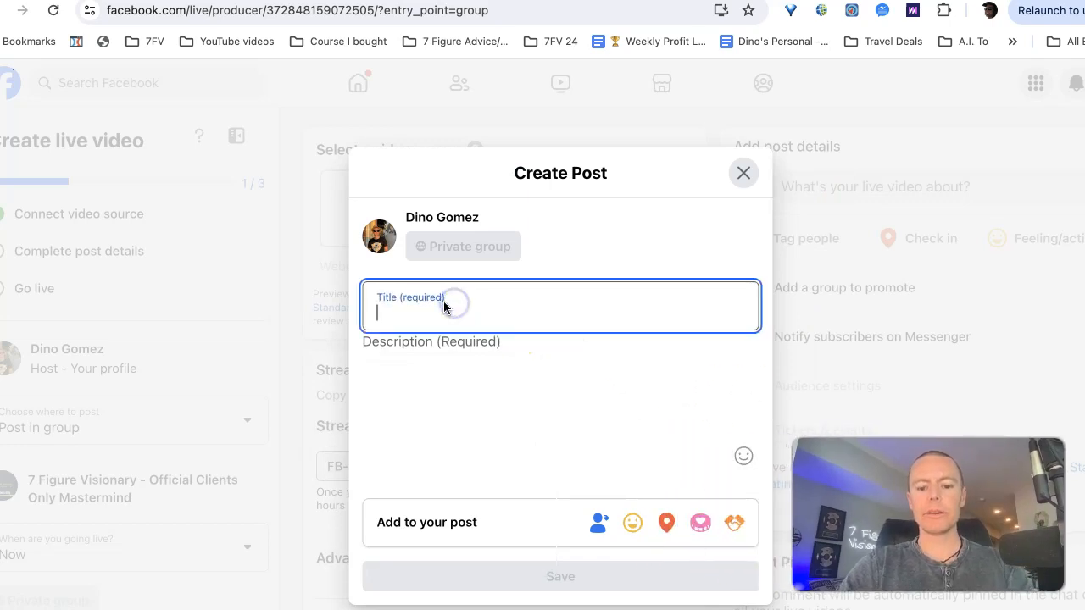
{"action": "type", "text": "Live st"}
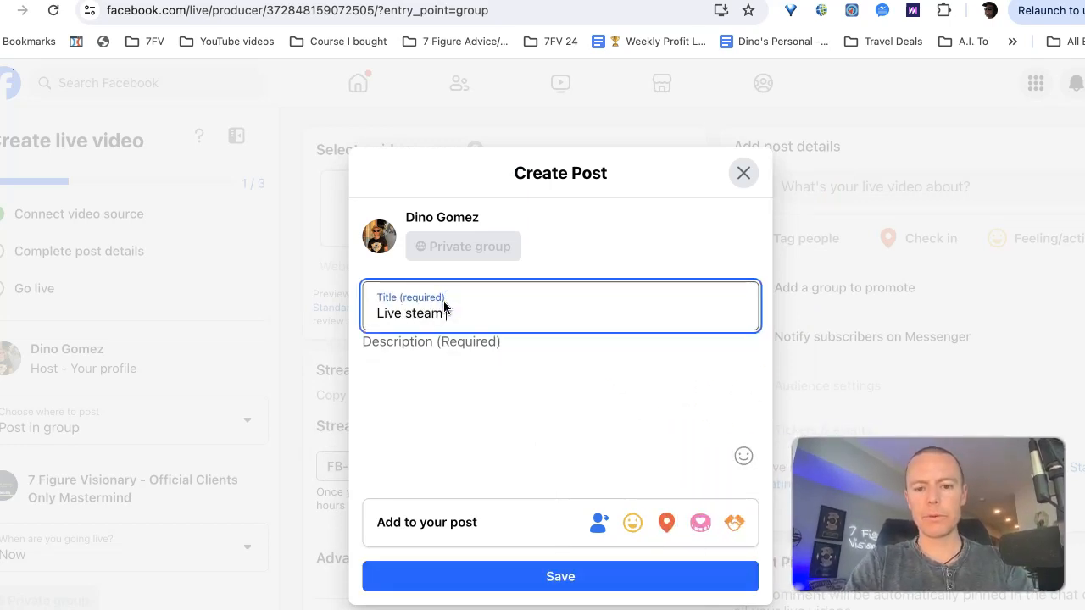
{"action": "type", "text": "ream"}
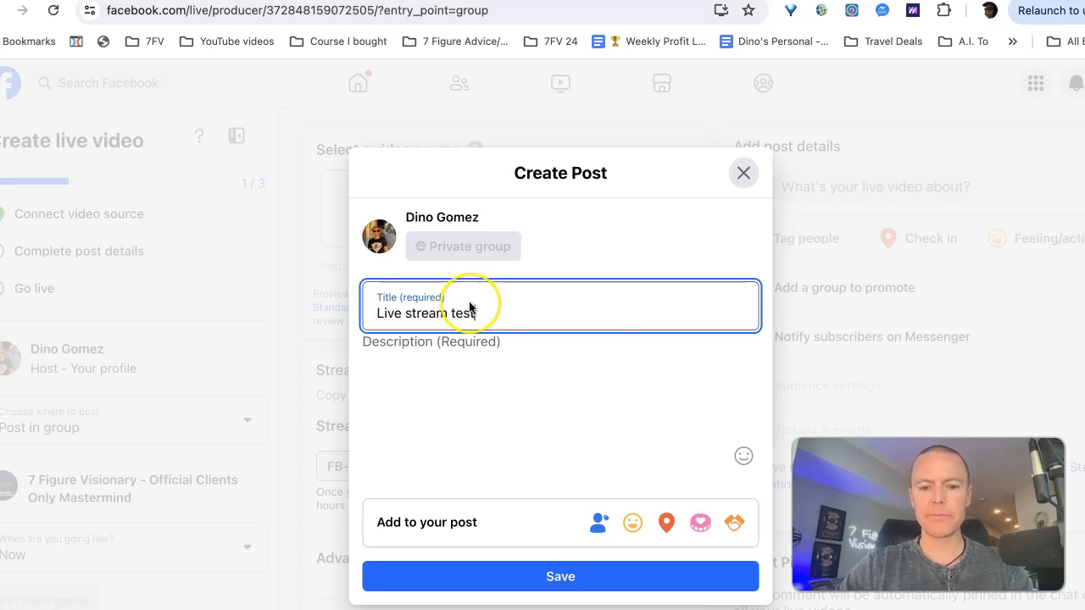
{"action": "left_click", "coordinate": [414, 343]}
{"action": "key", "text": "super+v"}
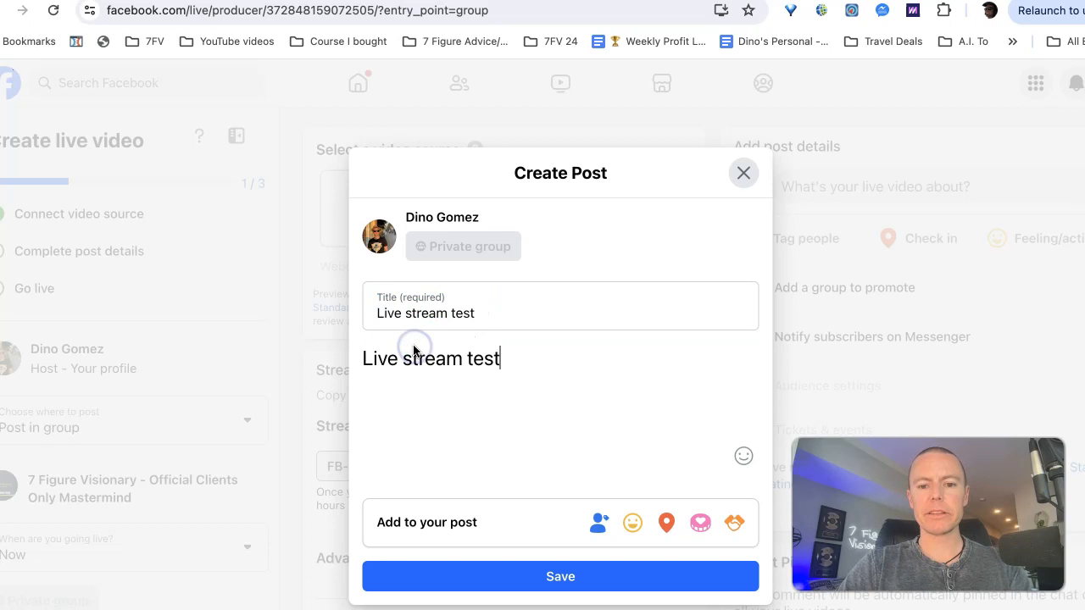
{"action": "left_click", "coordinate": [541, 575]}
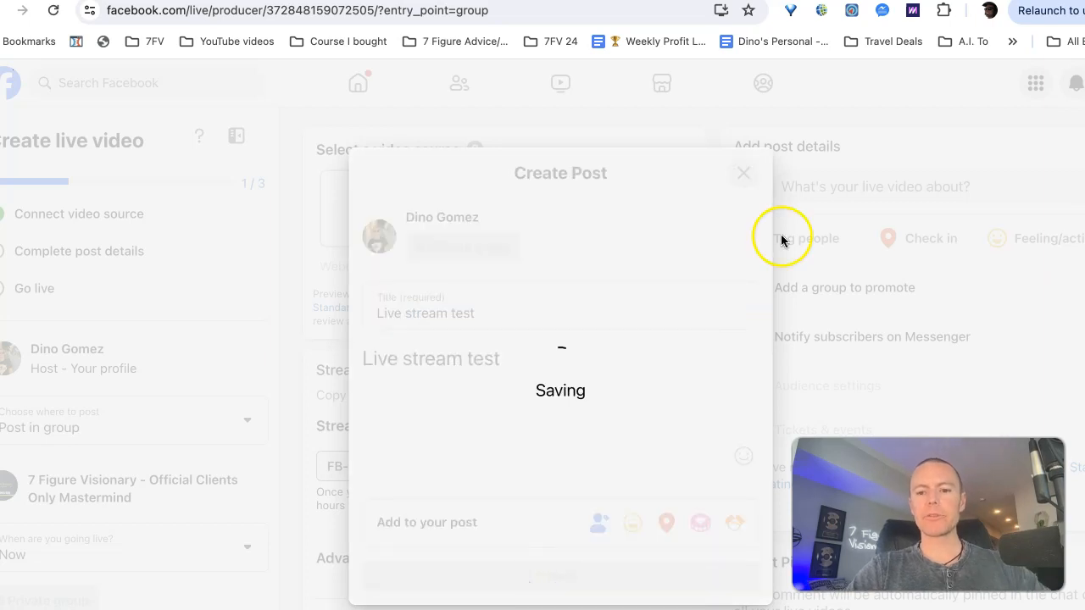
Check the incoming Zoom video preview in the Facebook live setup and go live in the group.
{"action": "scroll", "coordinate": [700, 273], "scroll_direction": "down", "scroll_amount": 3}
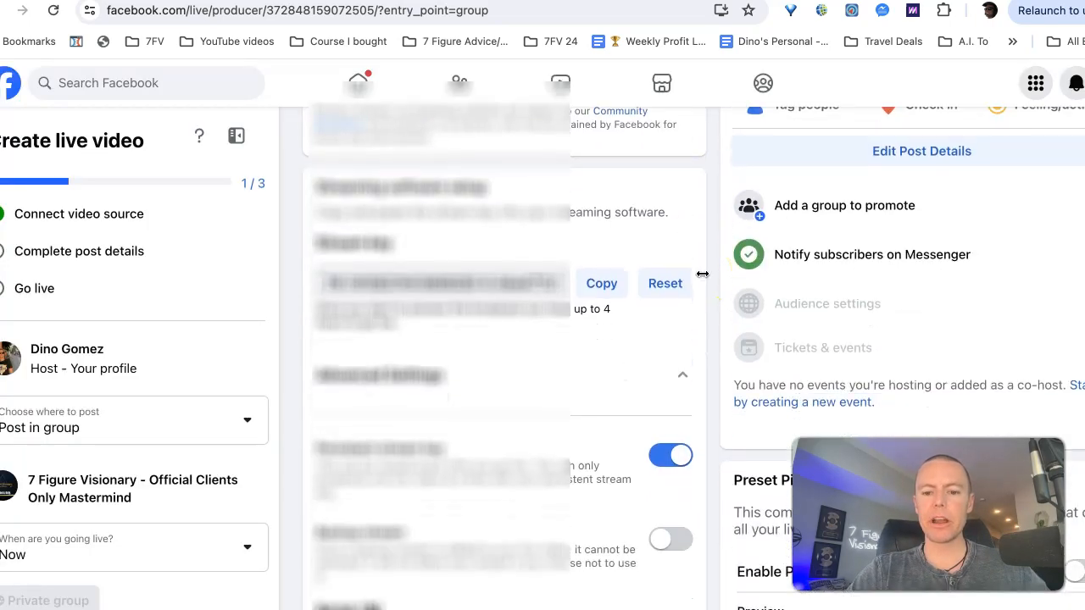
{"action": "scroll", "coordinate": [703, 274], "scroll_direction": "down", "scroll_amount": 4}
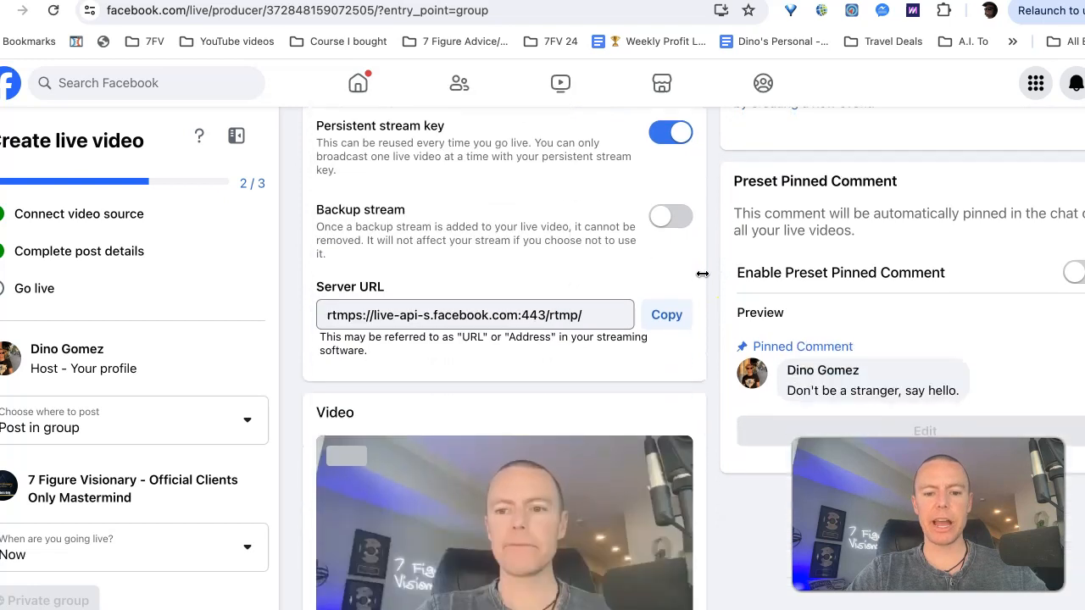
{"action": "scroll", "coordinate": [703, 274], "scroll_direction": "down", "scroll_amount": 1}
{"action": "scroll", "coordinate": [515, 459], "scroll_direction": "down", "scroll_amount": 1}
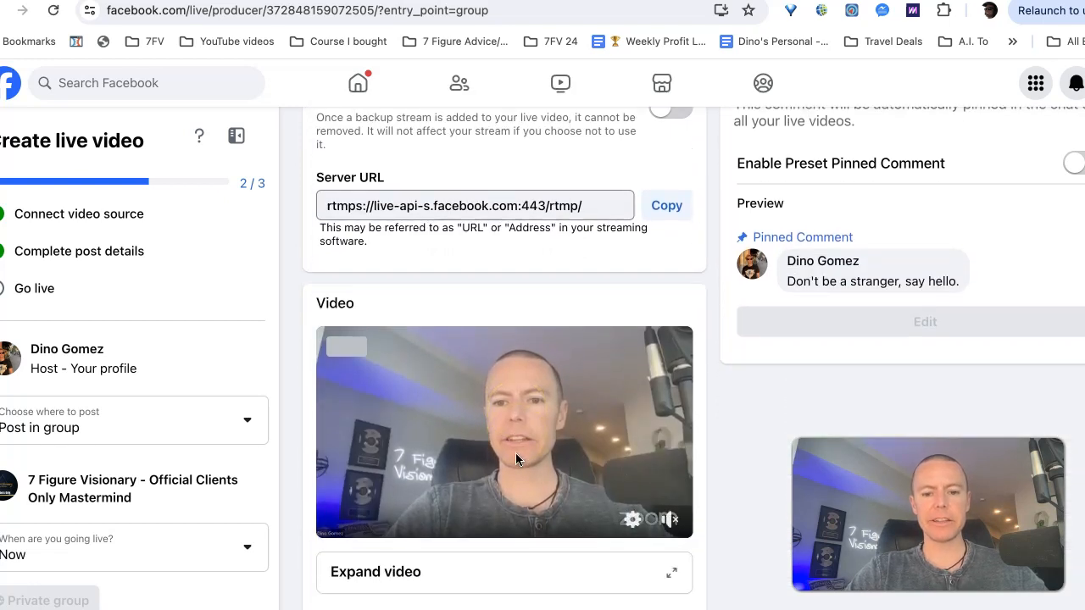
{"action": "scroll", "coordinate": [176, 289], "scroll_direction": "down", "scroll_amount": 3}
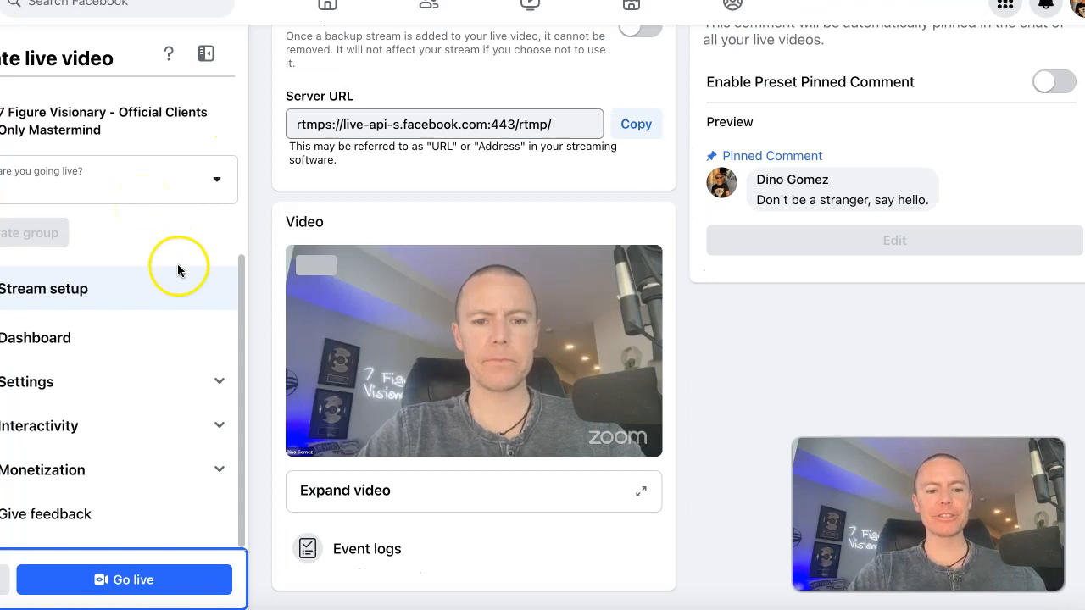
{"action": "left_click", "coordinate": [152, 584]}
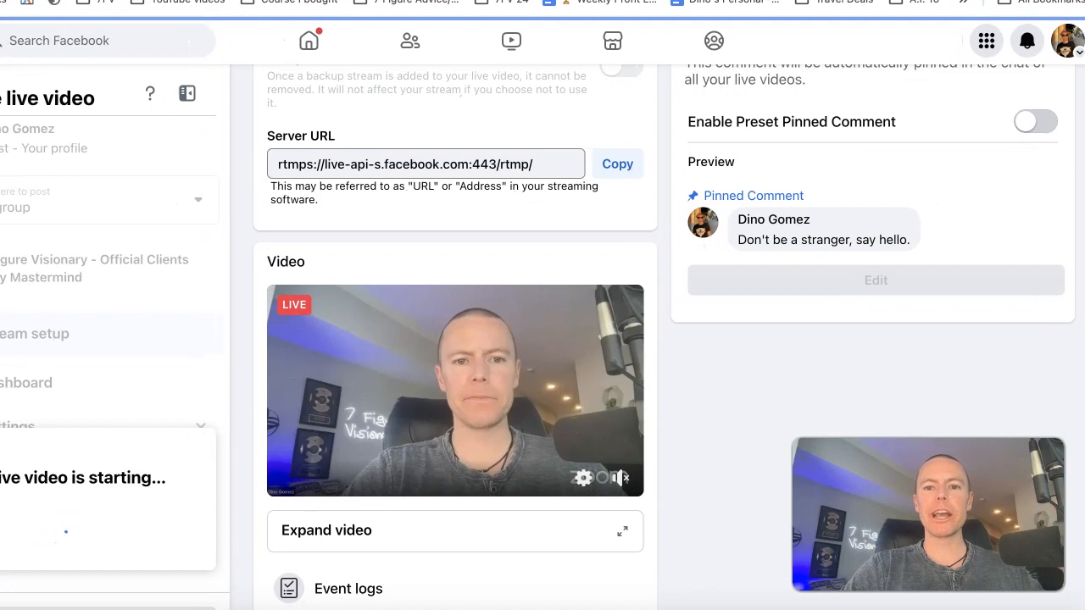
Switch to the Zoom meeting window and reposition it over the Facebook page.
{"action": "key", "text": "super+Tab"}
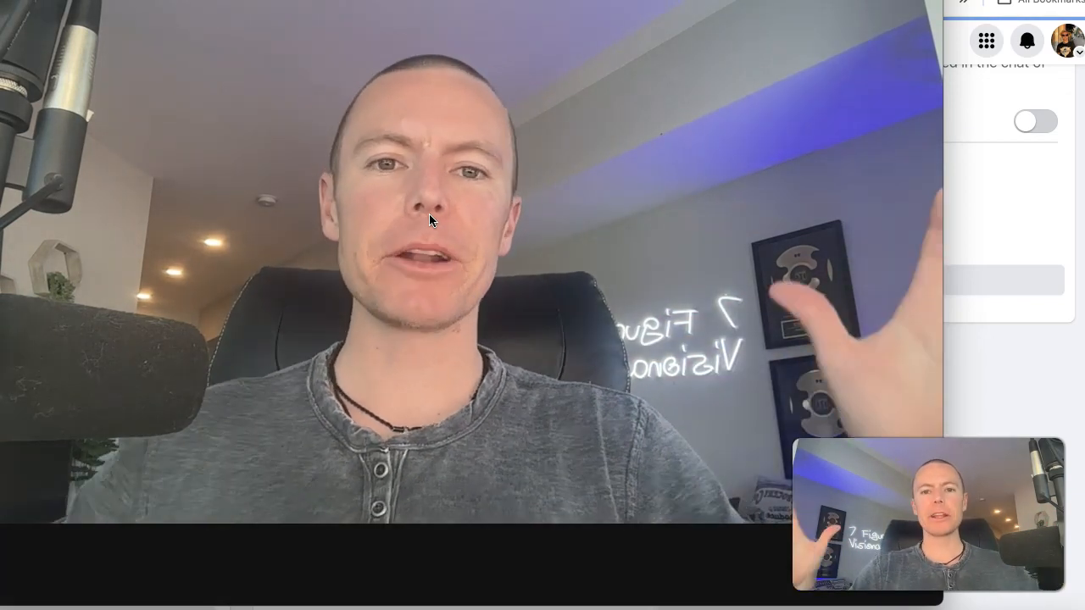
{"action": "left_click_drag", "start_coordinate": [428, 1], "coordinate": [461, 2]}
{"action": "left_click", "coordinate": [566, 116]}
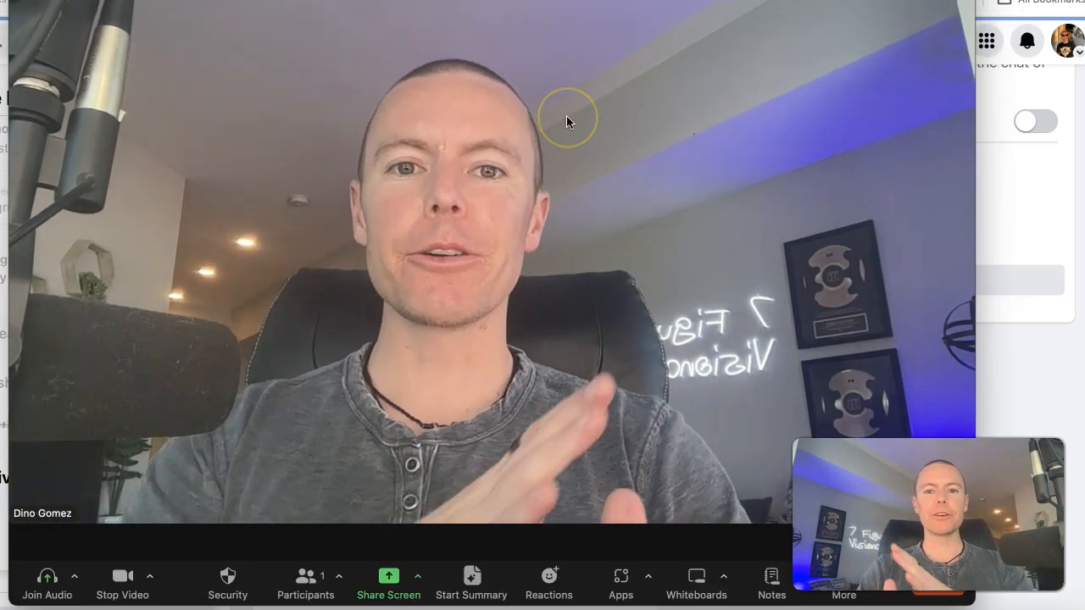